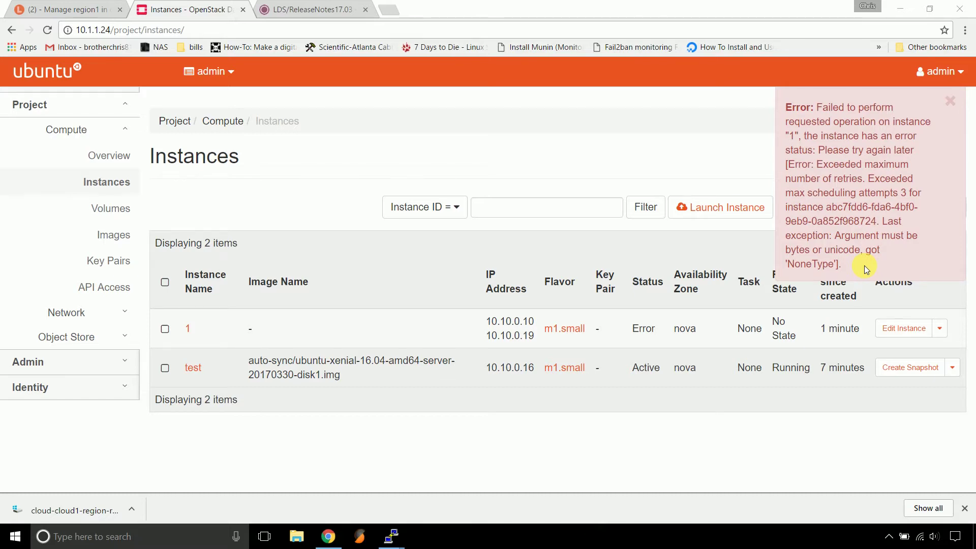
Switch to the Landscape 17.03 release notes browser tab
{"action": "left_click", "coordinate": [327, 10]}
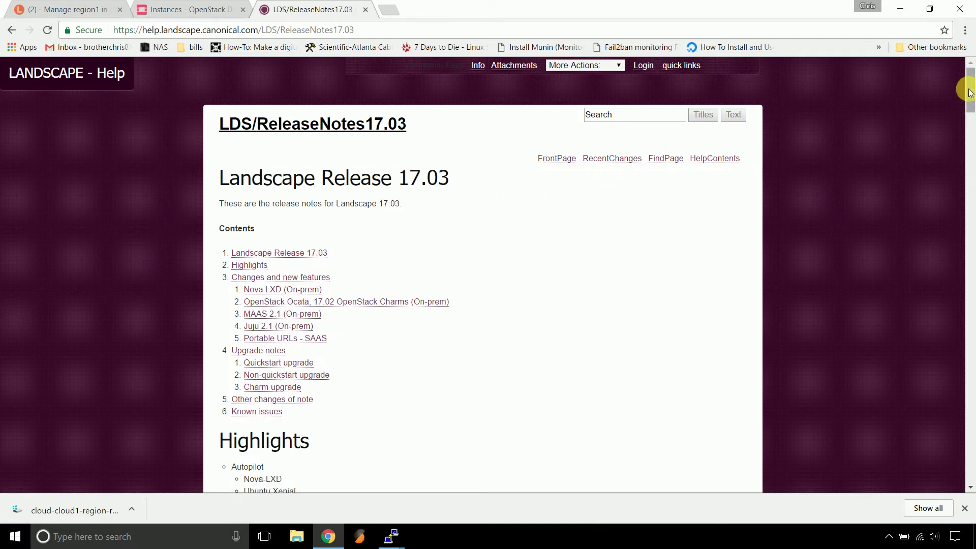
Highlight the Known issues bullet about un-checking 'create a new volume', then minimize Chrome
{"action": "left_click_drag", "start_coordinate": [969, 93], "coordinate": [970, 468]}
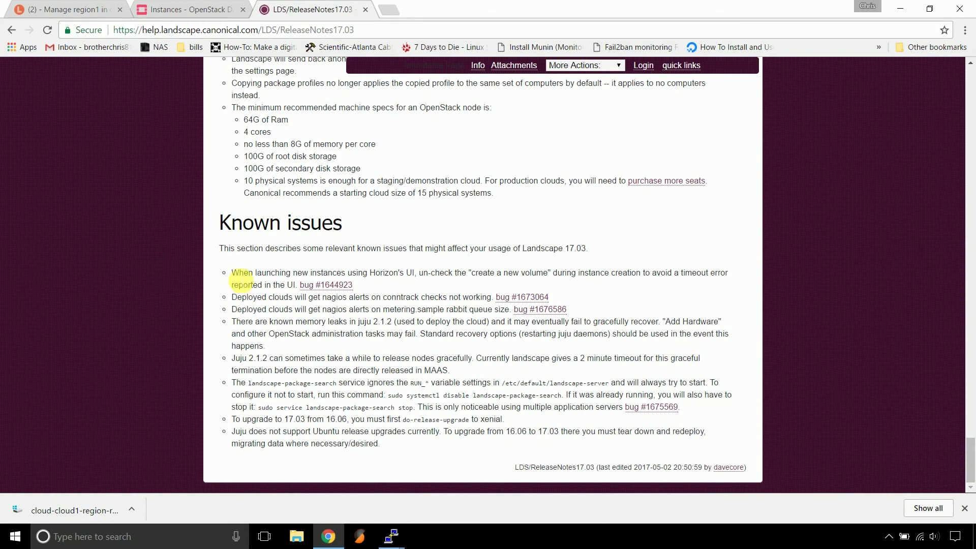
{"action": "left_click_drag", "start_coordinate": [230, 274], "coordinate": [413, 284]}
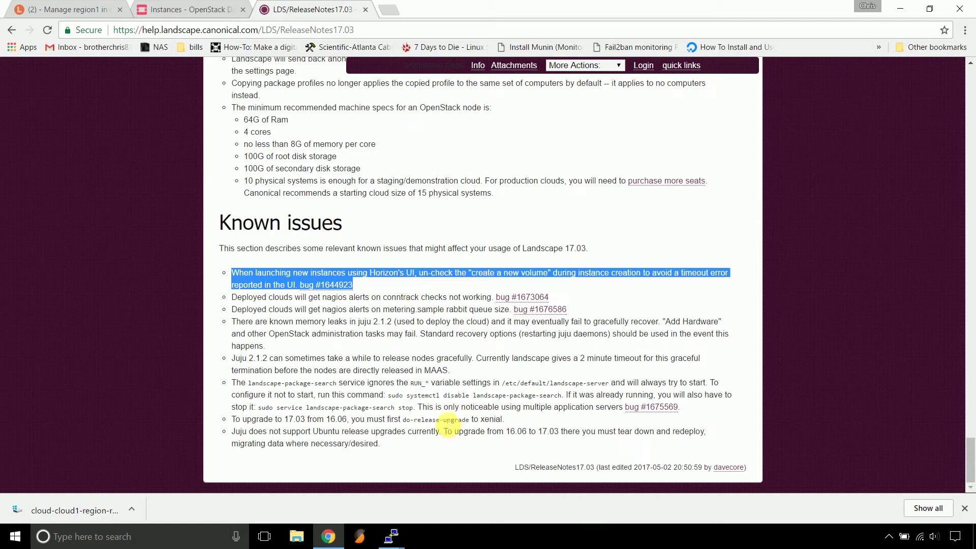
{"action": "left_click", "coordinate": [329, 537]}
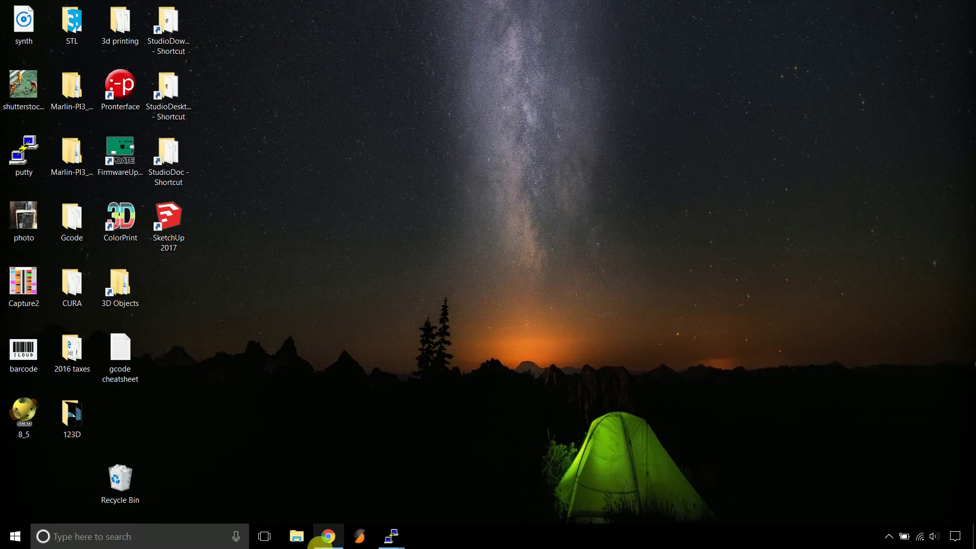
Restore Chrome on the Horizon Instances page and dismiss the scheduling error
{"action": "left_click", "coordinate": [329, 537]}
{"action": "left_click", "coordinate": [183, 9]}
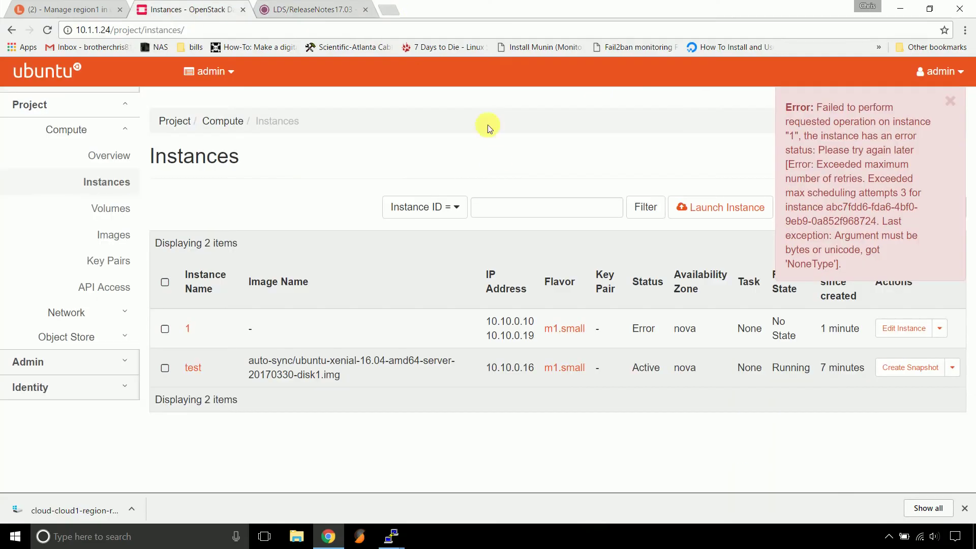
{"action": "left_click", "coordinate": [950, 101]}
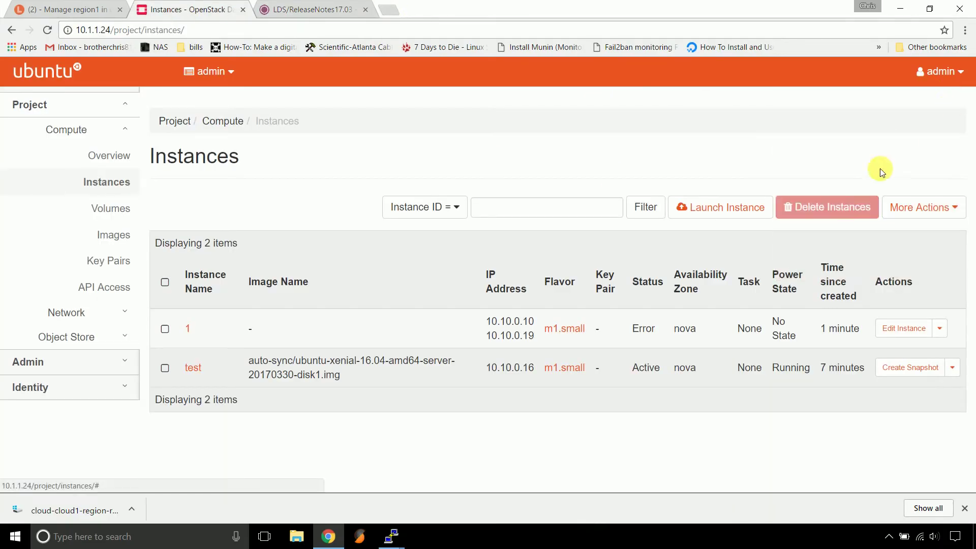
Start a new instance launch and name it 'works'
{"action": "left_click", "coordinate": [679, 208]}
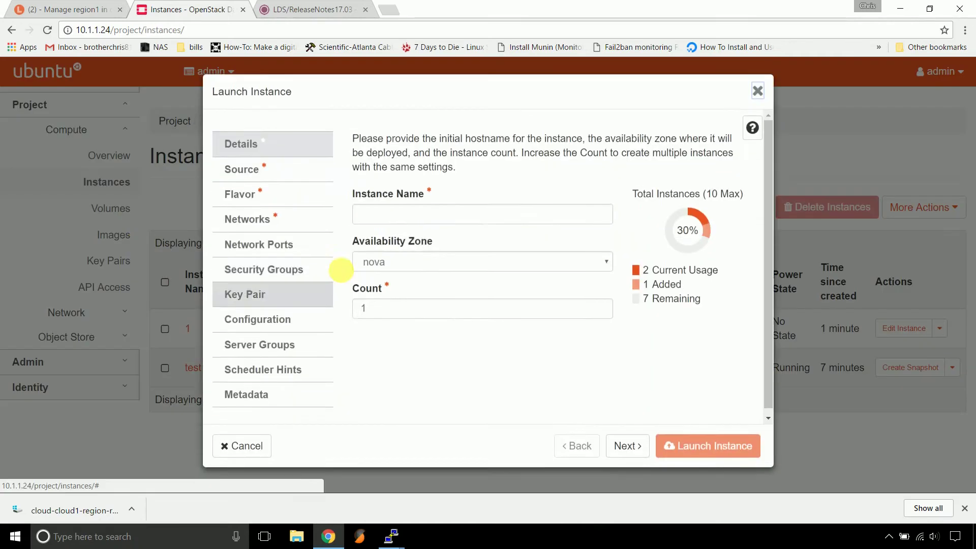
{"action": "left_click", "coordinate": [516, 218]}
{"action": "type", "text": "tr"}
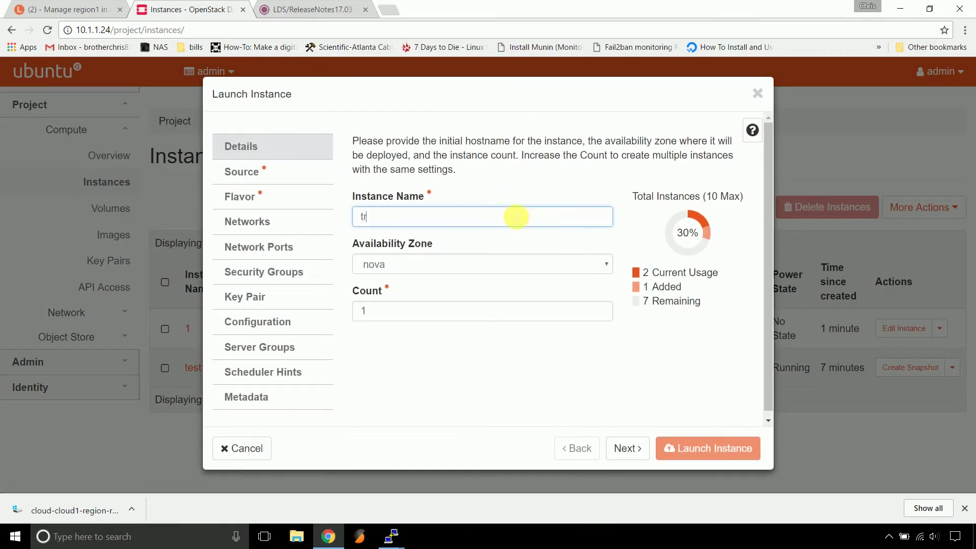
{"action": "key", "text": "BackSpace"}
{"action": "key", "text": "BackSpace"}
{"action": "type", "text": "works"}
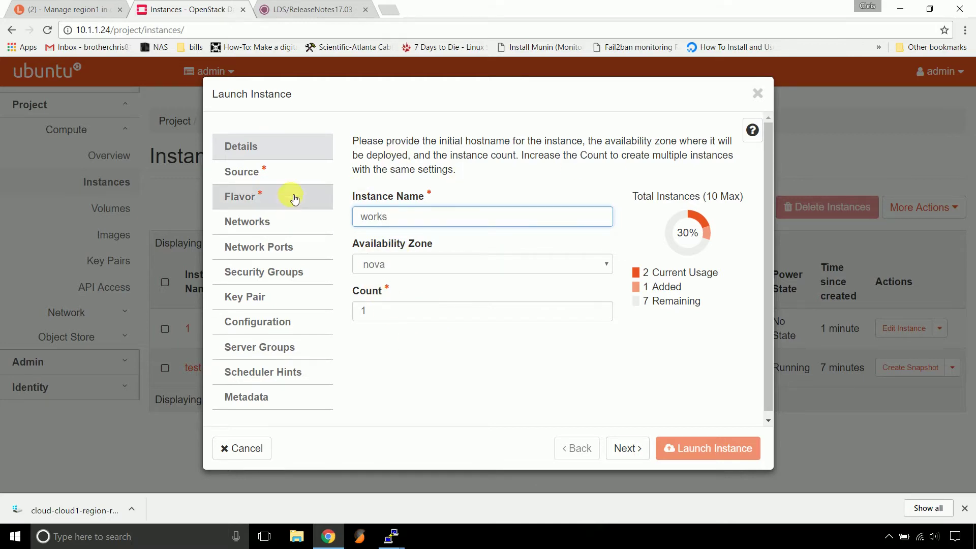
Set boot source to Image with Create New Volume No, allocating ubuntu-xenial-16.04
{"action": "left_click", "coordinate": [290, 175]}
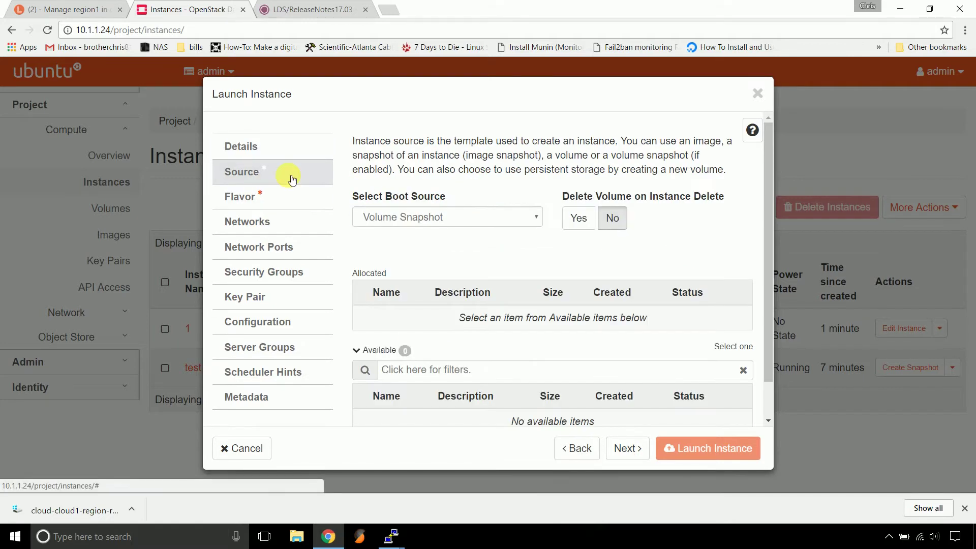
{"action": "left_click", "coordinate": [477, 218]}
{"action": "left_click", "coordinate": [480, 230]}
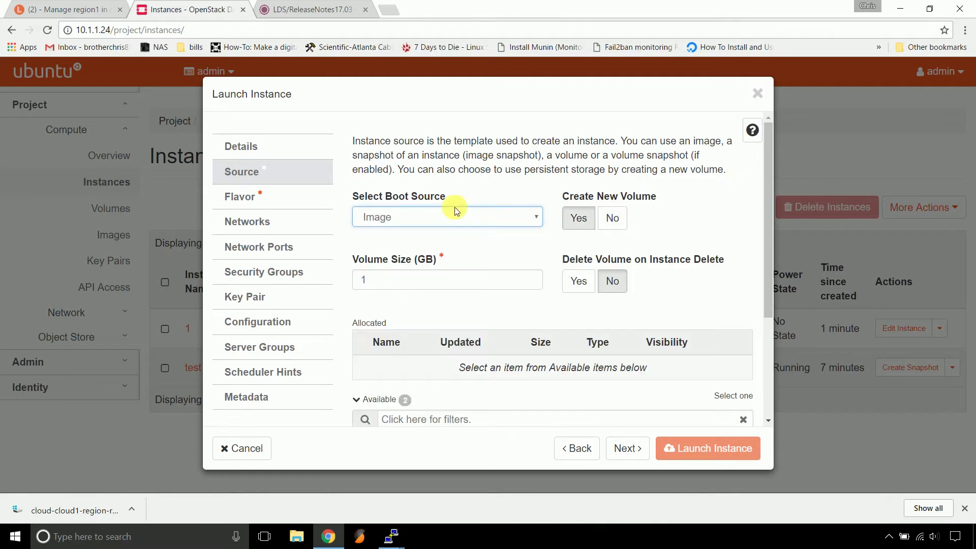
{"action": "left_click", "coordinate": [610, 226]}
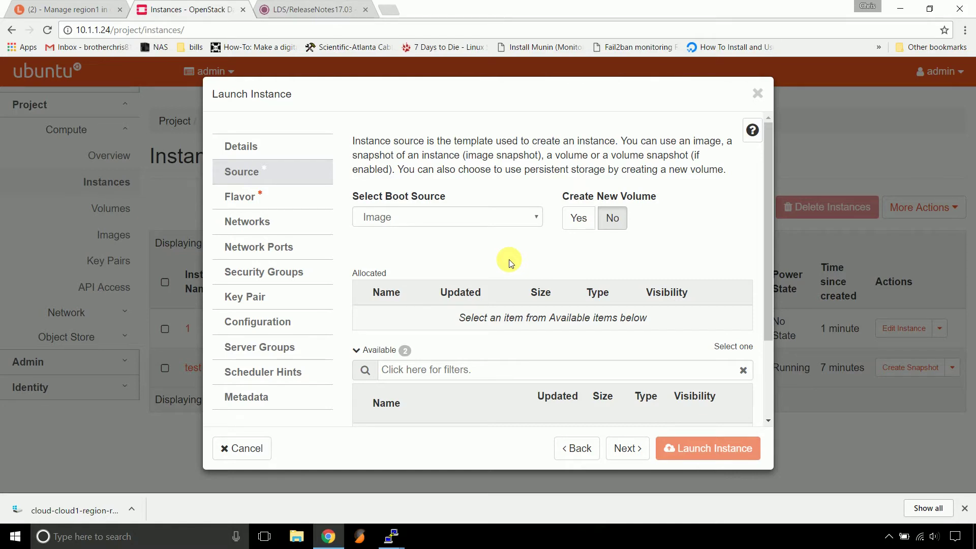
{"action": "scroll", "coordinate": [508, 257], "scroll_direction": "down", "scroll_amount": 2}
{"action": "scroll", "coordinate": [529, 204], "scroll_direction": "up", "scroll_amount": 2}
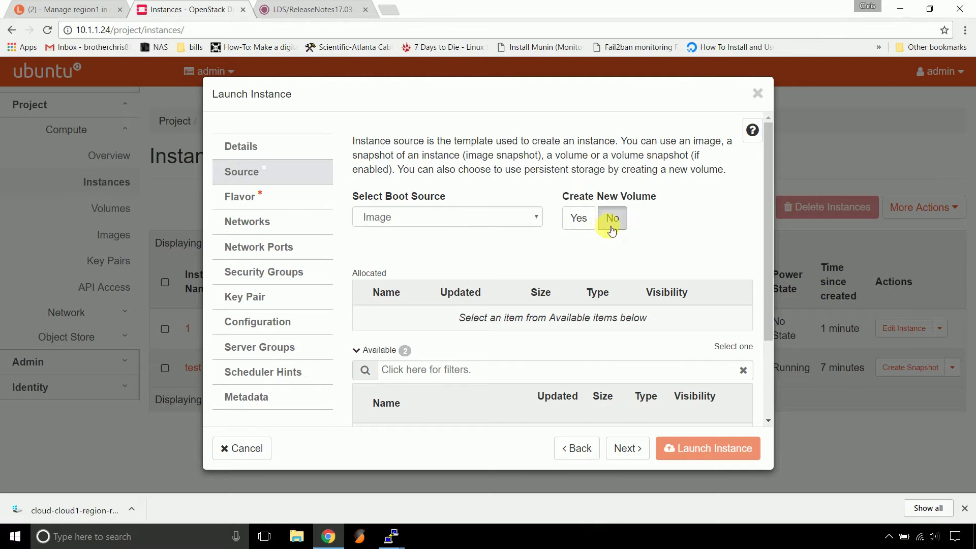
{"action": "scroll", "coordinate": [573, 284], "scroll_direction": "down", "scroll_amount": 2}
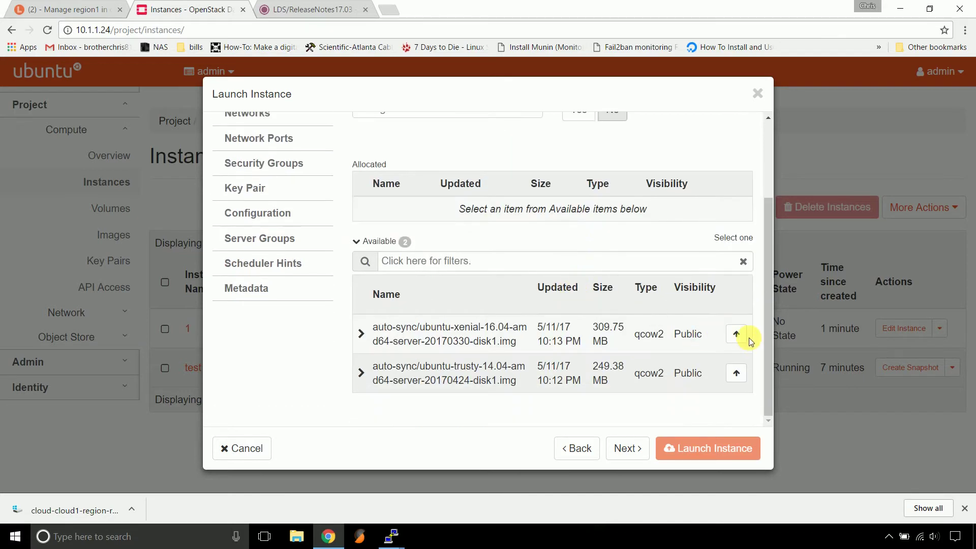
{"action": "left_click", "coordinate": [735, 334]}
{"action": "scroll", "coordinate": [356, 276], "scroll_direction": "up", "scroll_amount": 2}
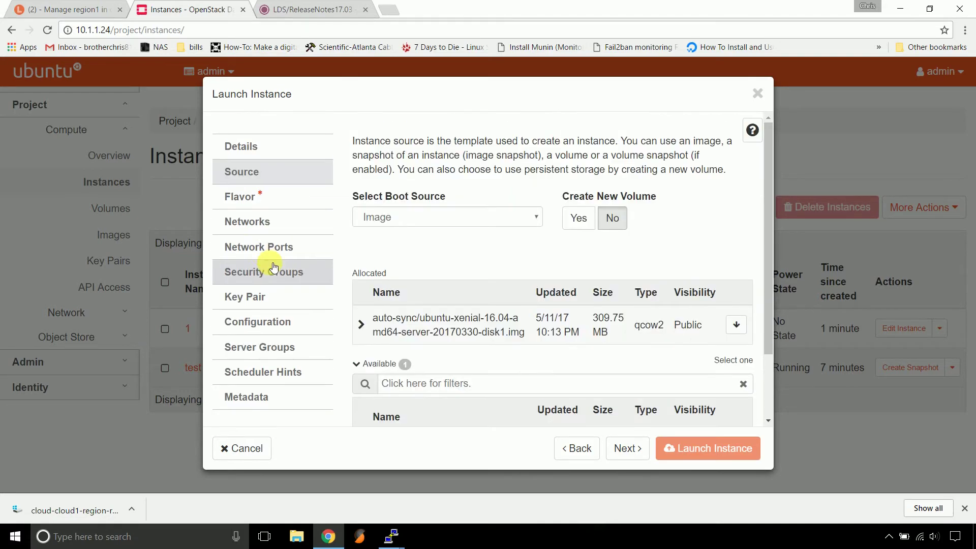
Allocate the m1.small flavor and launch the works instance
{"action": "left_click", "coordinate": [249, 195]}
{"action": "scroll", "coordinate": [559, 305], "scroll_direction": "down", "scroll_amount": 2}
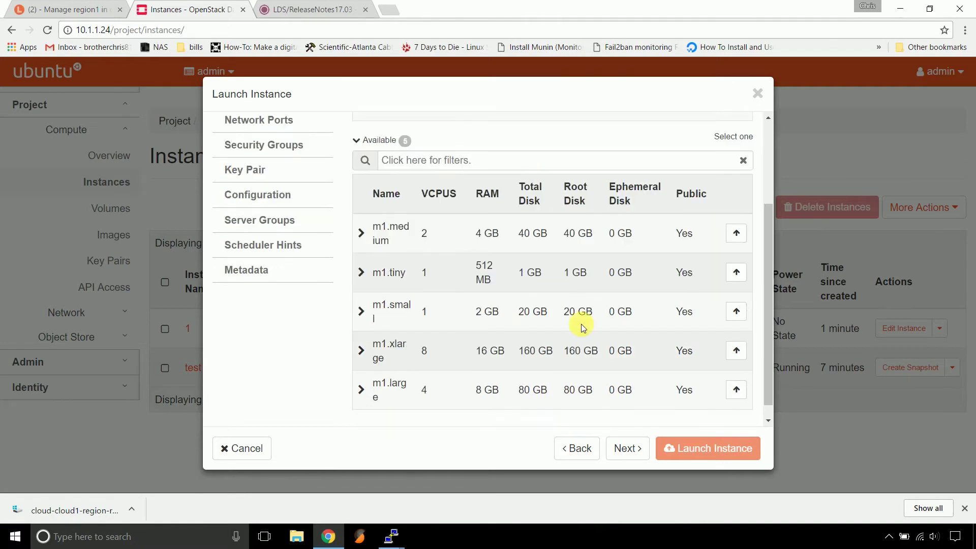
{"action": "left_click", "coordinate": [735, 310]}
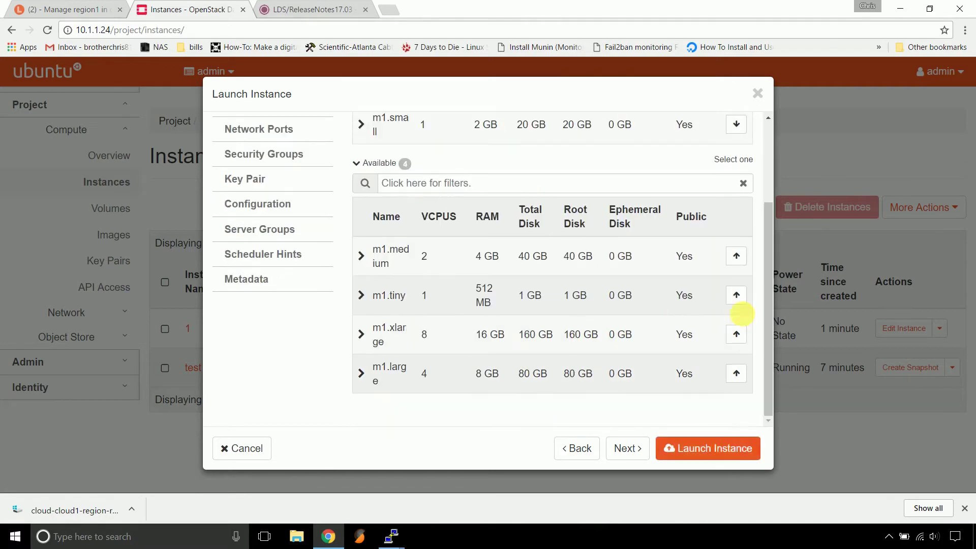
{"action": "left_click", "coordinate": [719, 452]}
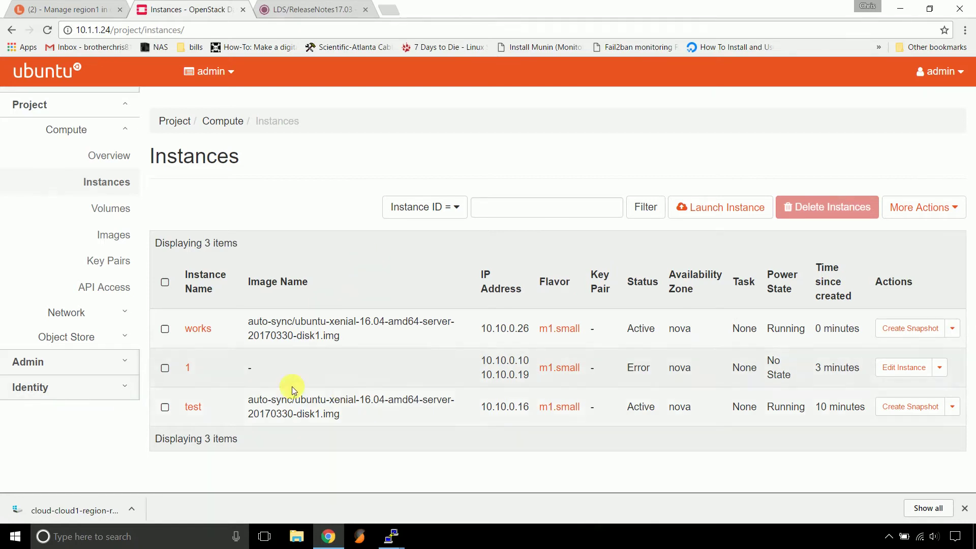
Open the works instance's details, try Console, then scroll through its Log tab
{"action": "left_click", "coordinate": [206, 335]}
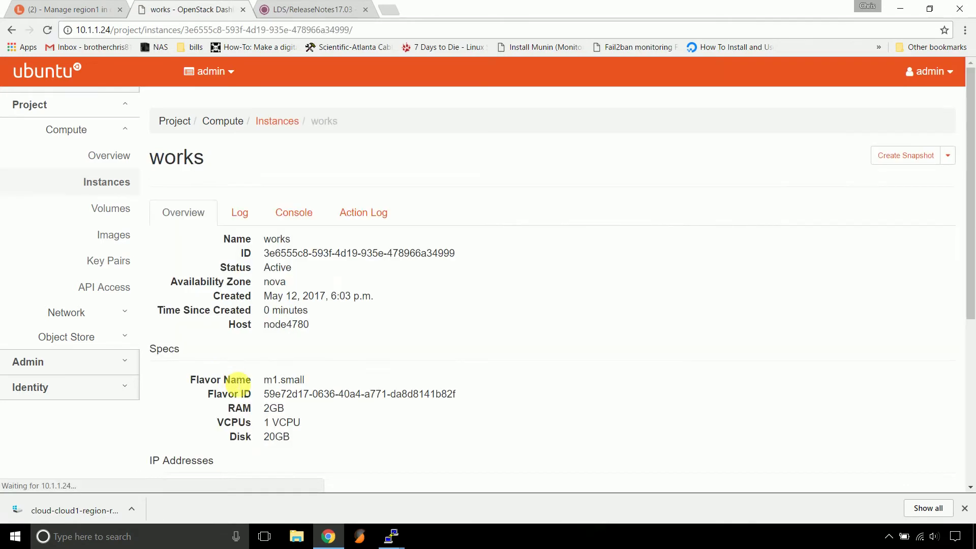
{"action": "left_click", "coordinate": [291, 213]}
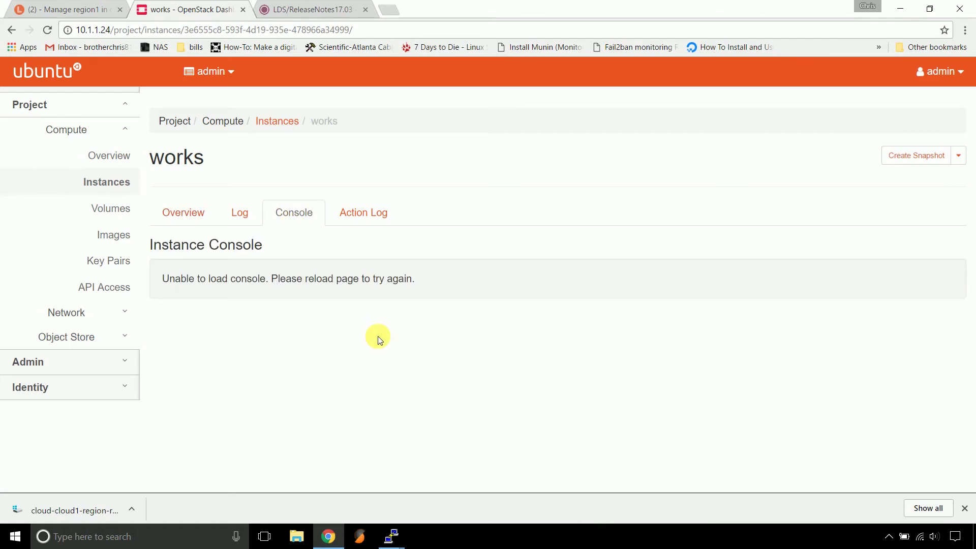
{"action": "left_click", "coordinate": [250, 217]}
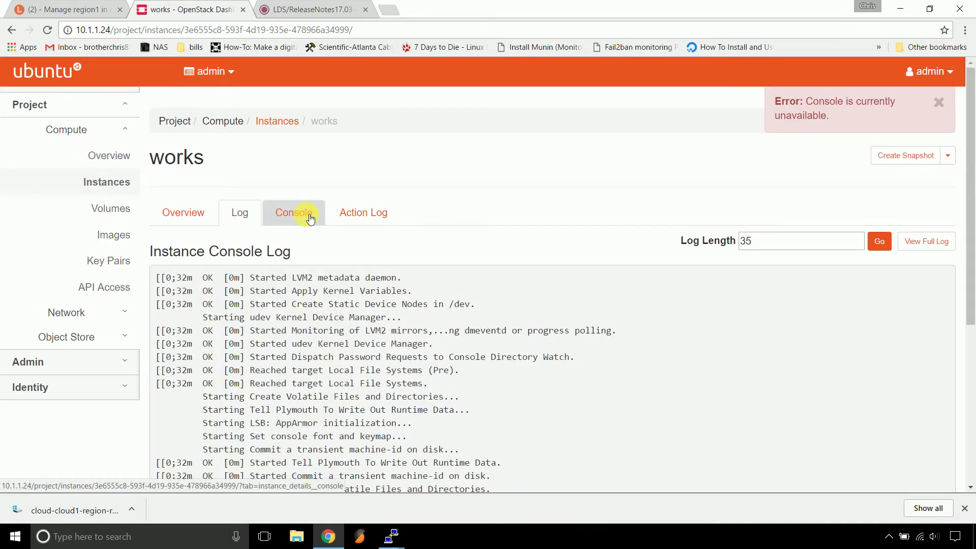
{"action": "scroll", "coordinate": [328, 325], "scroll_direction": "down", "scroll_amount": 5}
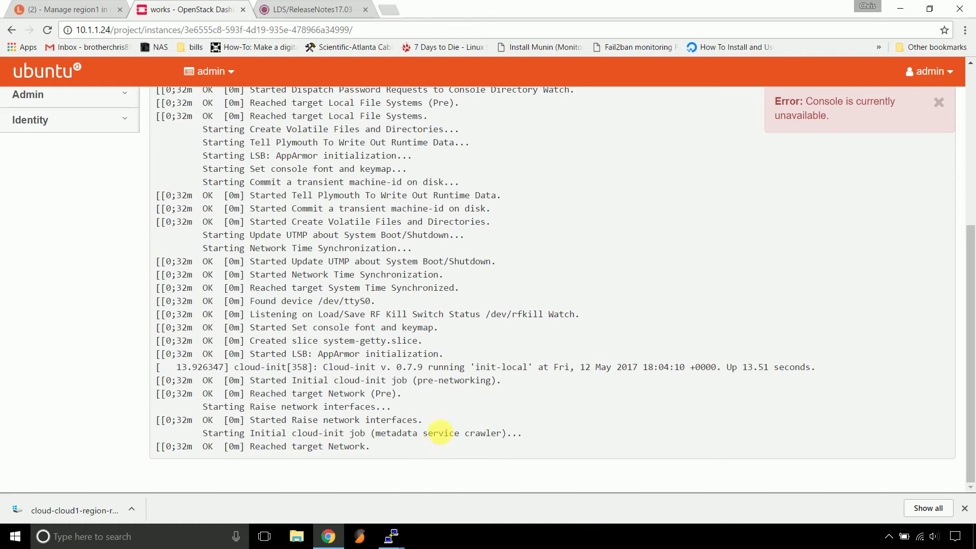
{"action": "scroll", "coordinate": [590, 301], "scroll_direction": "up", "scroll_amount": 2}
{"action": "scroll", "coordinate": [590, 301], "scroll_direction": "down", "scroll_amount": 2}
{"action": "scroll", "coordinate": [500, 277], "scroll_direction": "up", "scroll_amount": 5}
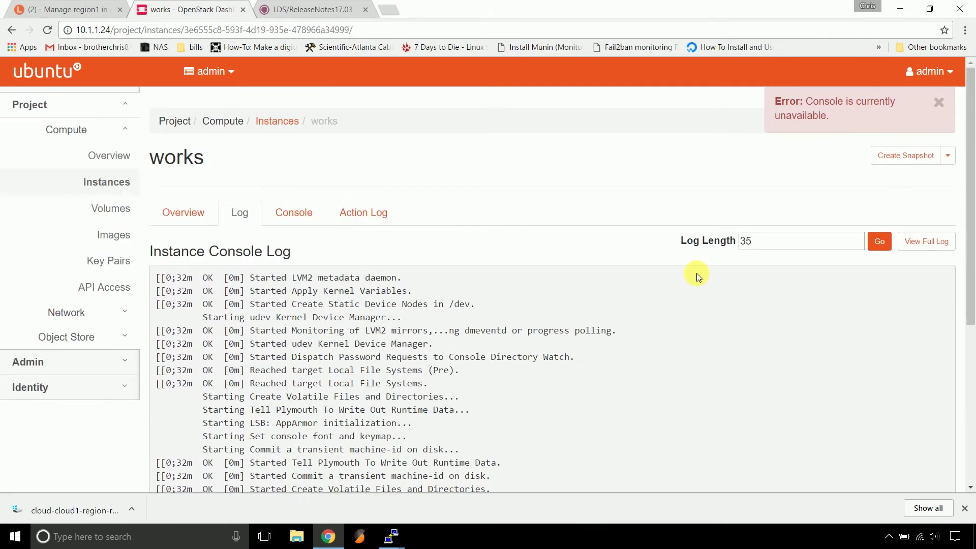
Open the full console log in a new tab and reload it to reach the works login prompt
{"action": "left_click", "coordinate": [940, 245]}
{"action": "scroll", "coordinate": [264, 305], "scroll_direction": "down", "scroll_amount": 20}
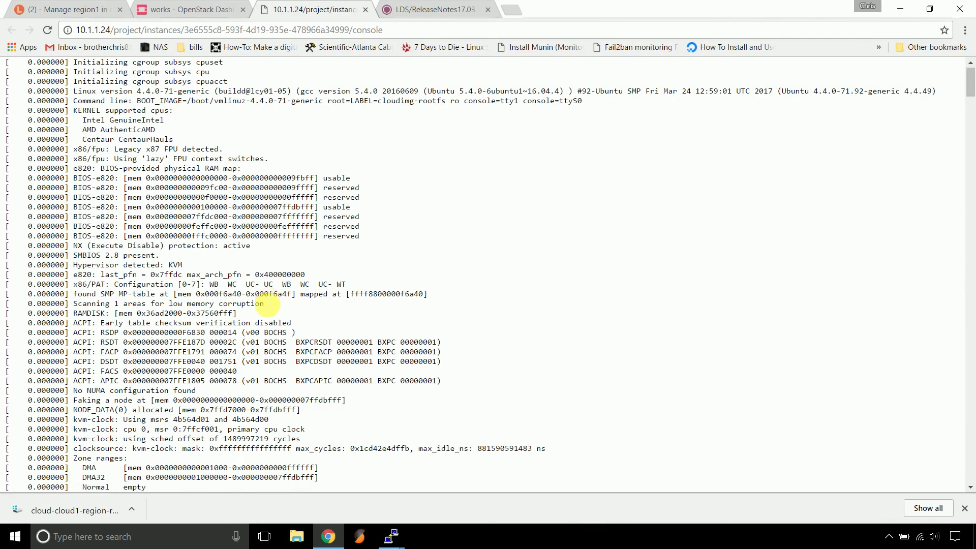
{"action": "scroll", "coordinate": [269, 307], "scroll_direction": "down", "scroll_amount": 20}
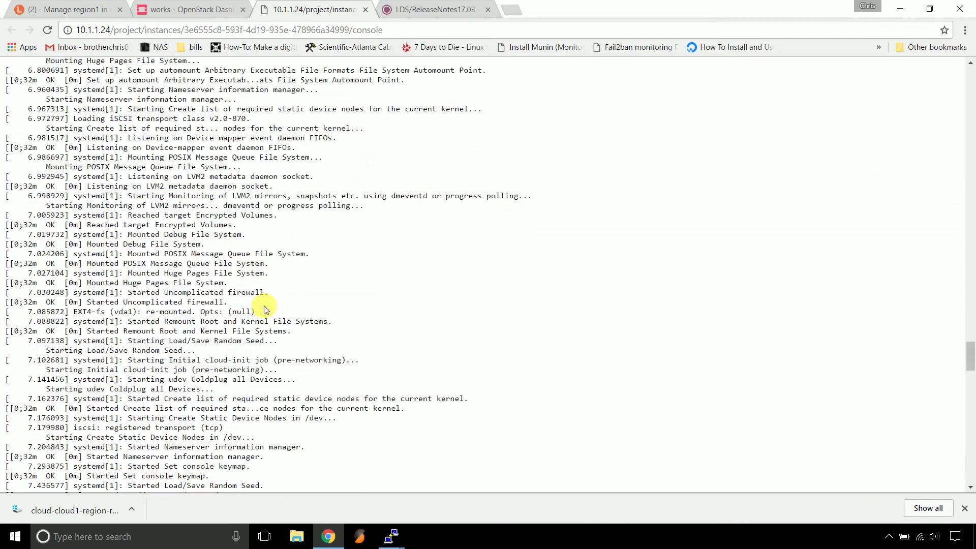
{"action": "scroll", "coordinate": [275, 305], "scroll_direction": "up", "scroll_amount": 9}
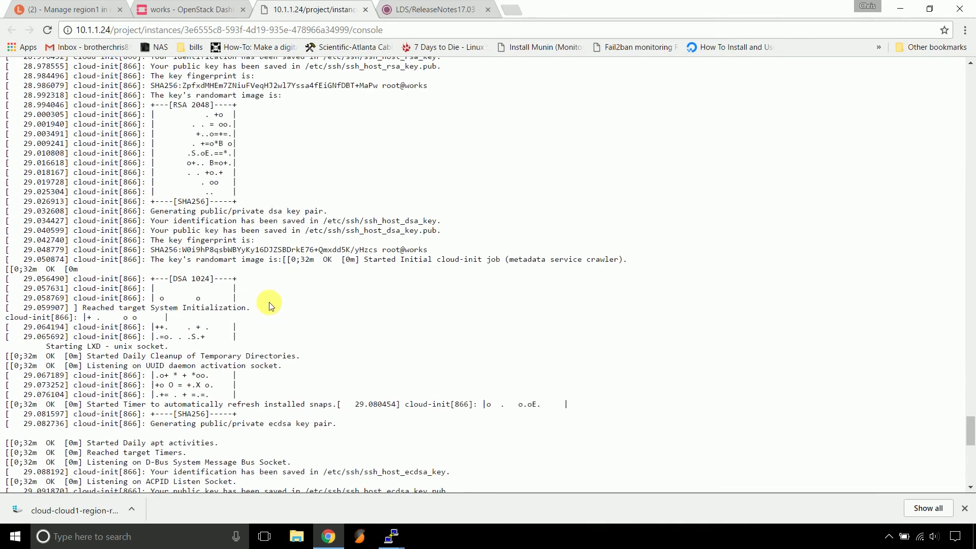
{"action": "scroll", "coordinate": [356, 126], "scroll_direction": "down", "scroll_amount": 10}
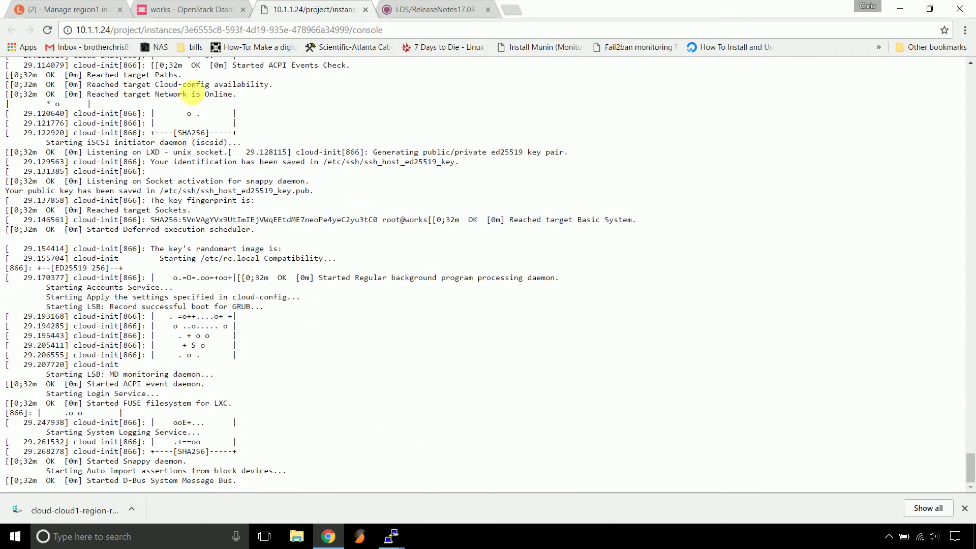
{"action": "left_click", "coordinate": [48, 33]}
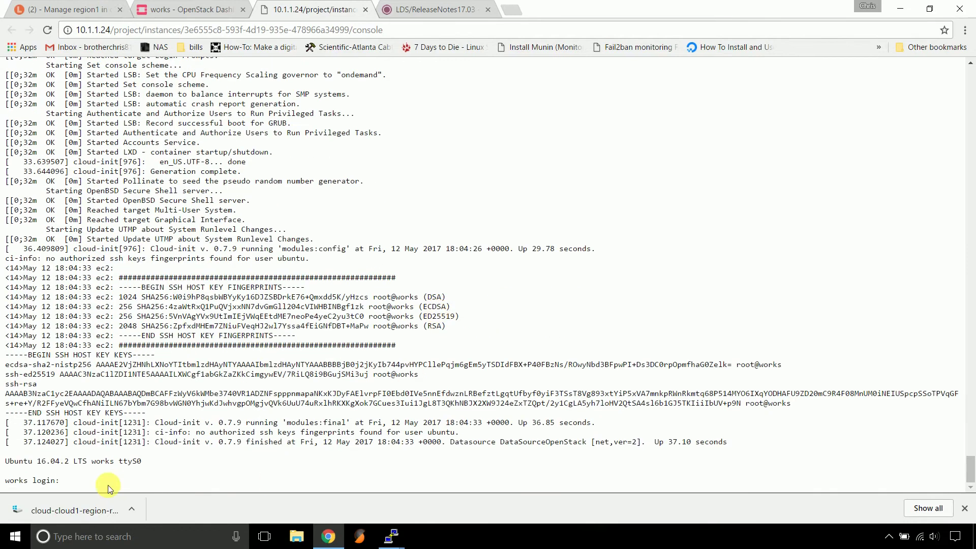
Close the standalone console tab and reload the works instance's Console view
{"action": "left_click", "coordinate": [365, 10]}
{"action": "left_click", "coordinate": [292, 211]}
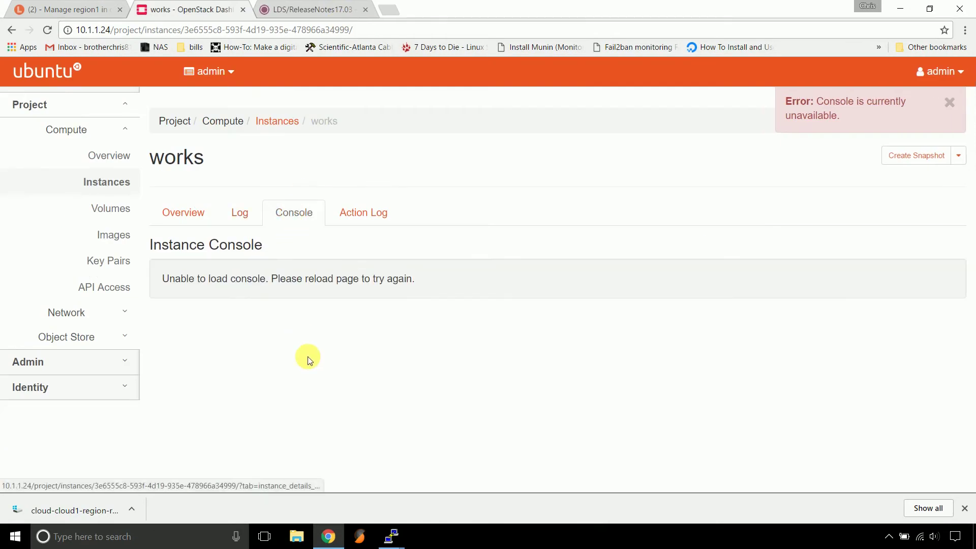
{"action": "left_click", "coordinate": [47, 30]}
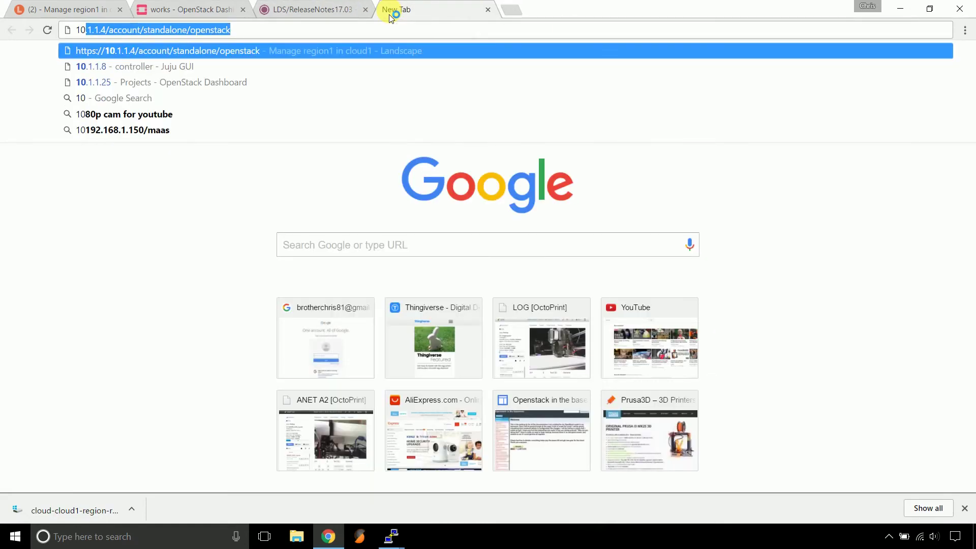
Open the Juju GUI at 10.1.1.8 and enter admin as the username
{"action": "key", "text": "Down"}
{"action": "key", "text": "Return"}
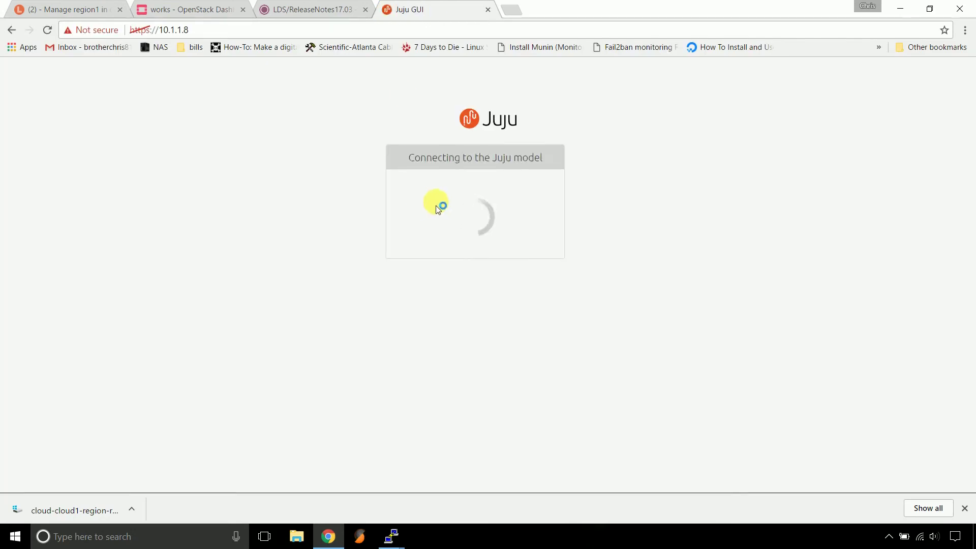
{"action": "type", "text": "admin"}
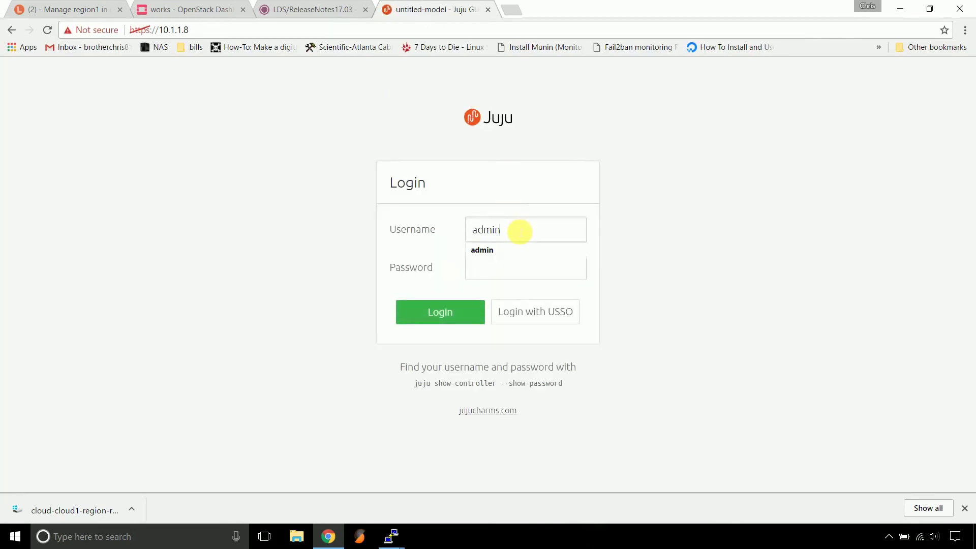
{"action": "key", "text": "Tab"}
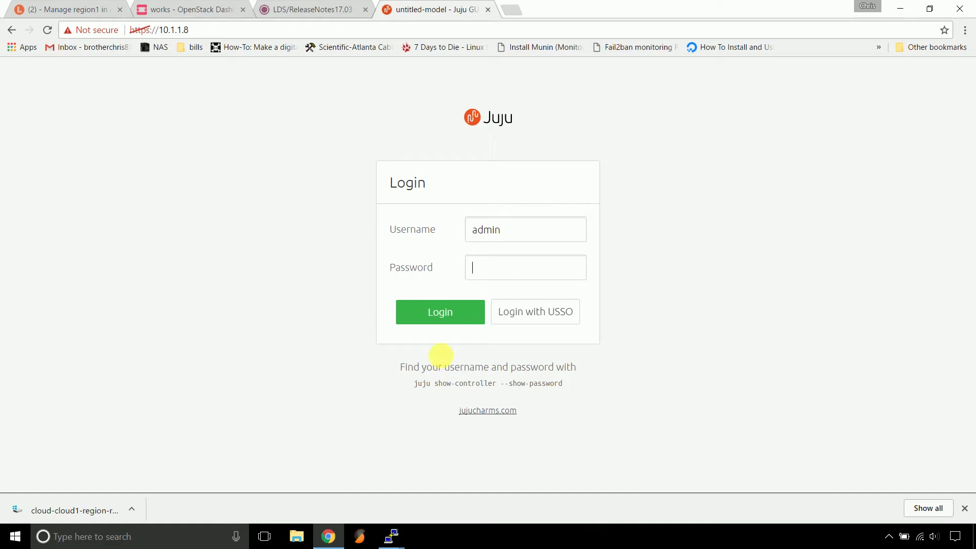
Copy the juju show-controller --show-password command and exit the container's SSH session in PuTTY
{"action": "triple_click", "coordinate": [487, 386]}
{"action": "key", "text": "ctrl+c"}
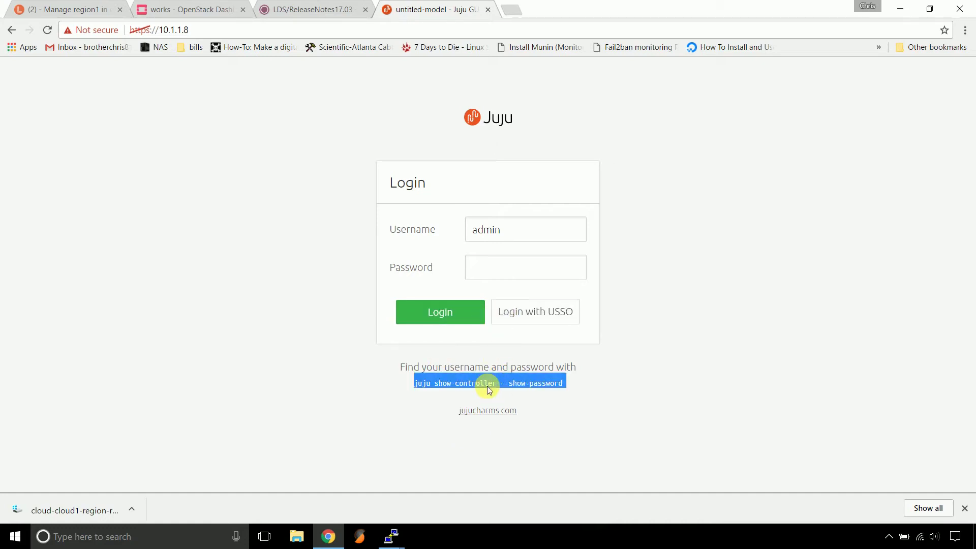
{"action": "left_click", "coordinate": [391, 534]}
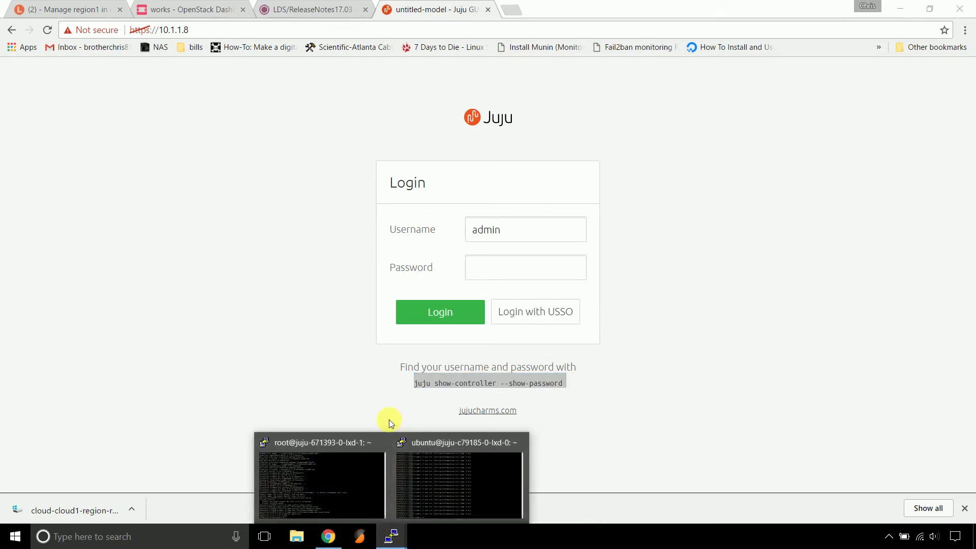
{"action": "left_click", "coordinate": [495, 481]}
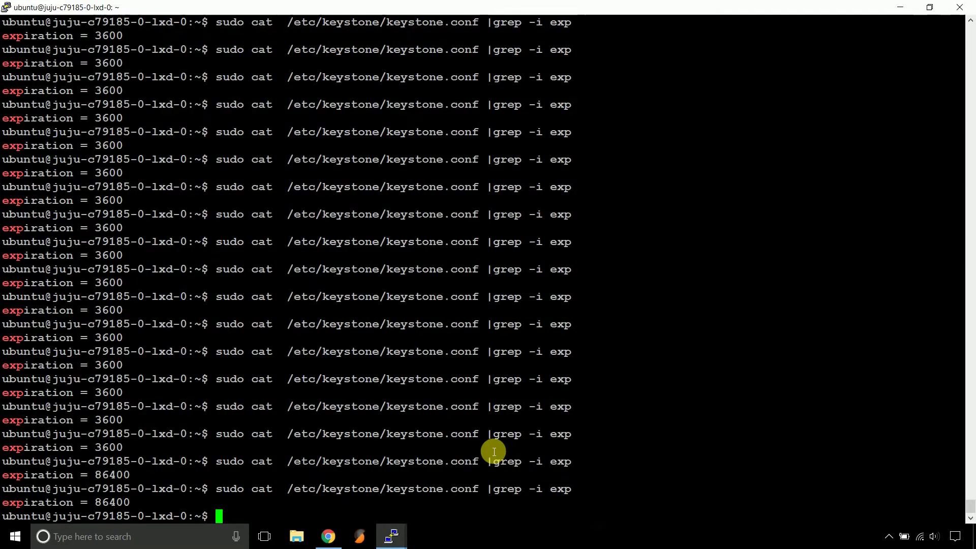
{"action": "type", "text": "exit"}
{"action": "key", "text": "Return"}
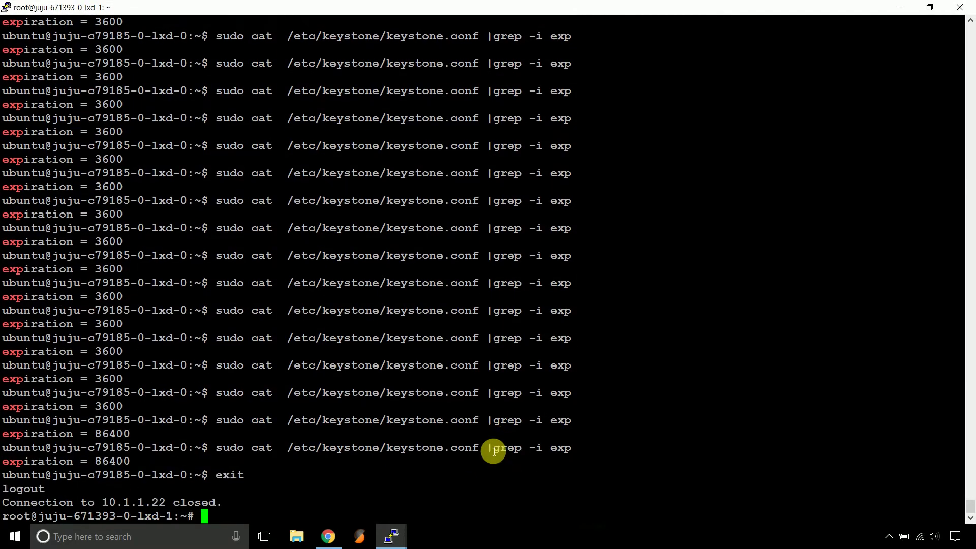
Run show-controller in PuTTY, copy the admin password, and paste it into the Juju login
{"action": "right_click", "coordinate": [491, 357]}
{"action": "key", "text": "Return"}
{"action": "key", "text": "Return"}
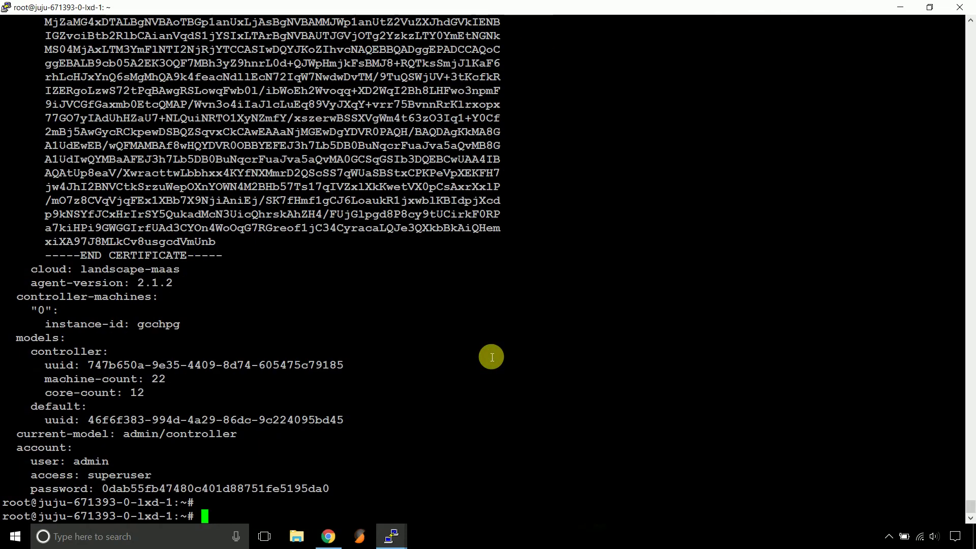
{"action": "left_click_drag", "start_coordinate": [103, 489], "coordinate": [331, 488]}
{"action": "left_click", "coordinate": [329, 536]}
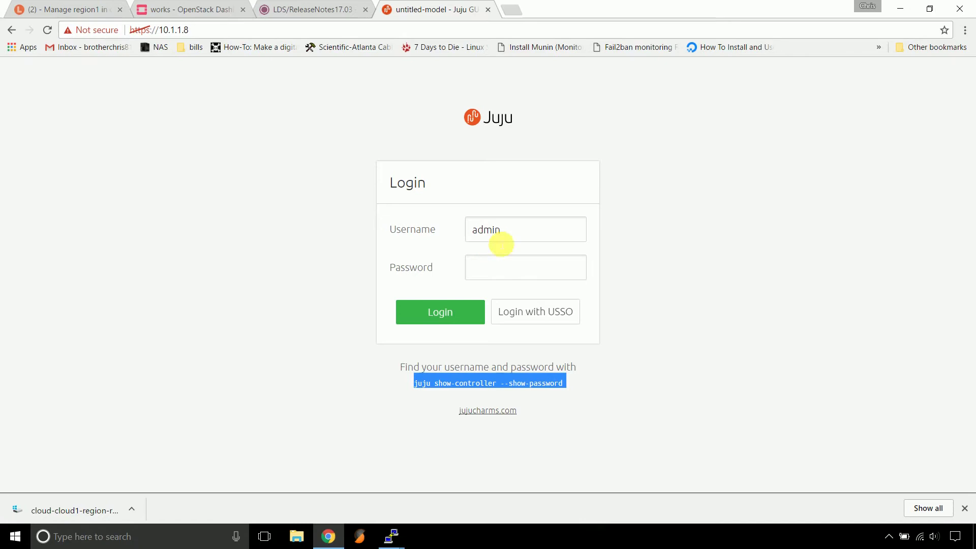
{"action": "left_click", "coordinate": [505, 272]}
{"action": "key", "text": "ctrl+v"}
Log in and open the nova-compute-kvm application in the controller model
{"action": "left_click", "coordinate": [450, 309]}
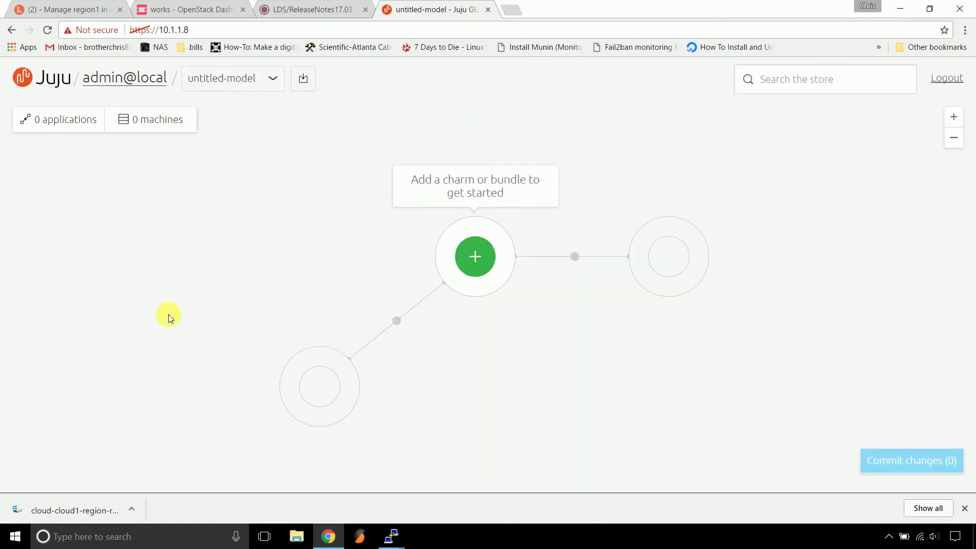
{"action": "scroll", "coordinate": [117, 305], "scroll_direction": "down", "scroll_amount": 6}
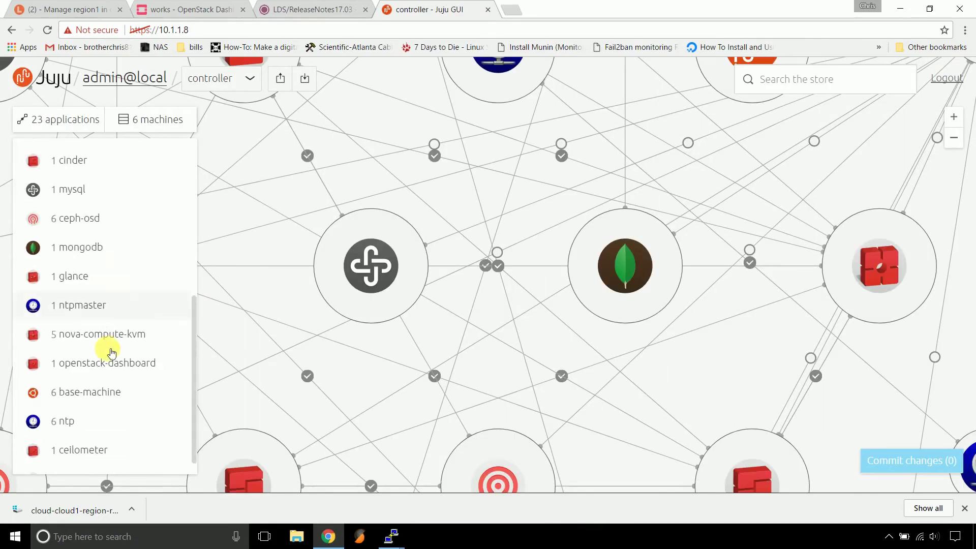
{"action": "left_click", "coordinate": [91, 327]}
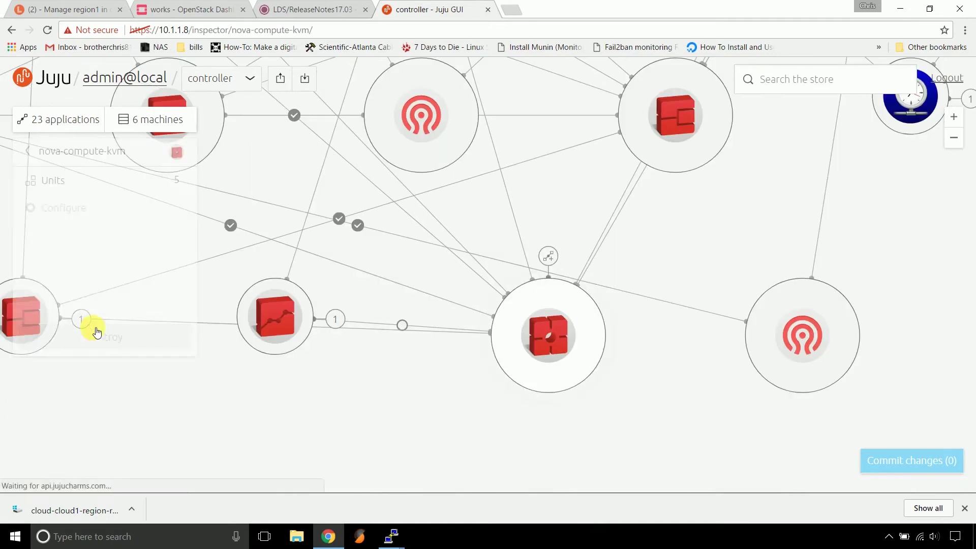
Open nova-compute-kvm's Configure panel and scroll through all its configuration options
{"action": "left_click", "coordinate": [62, 207]}
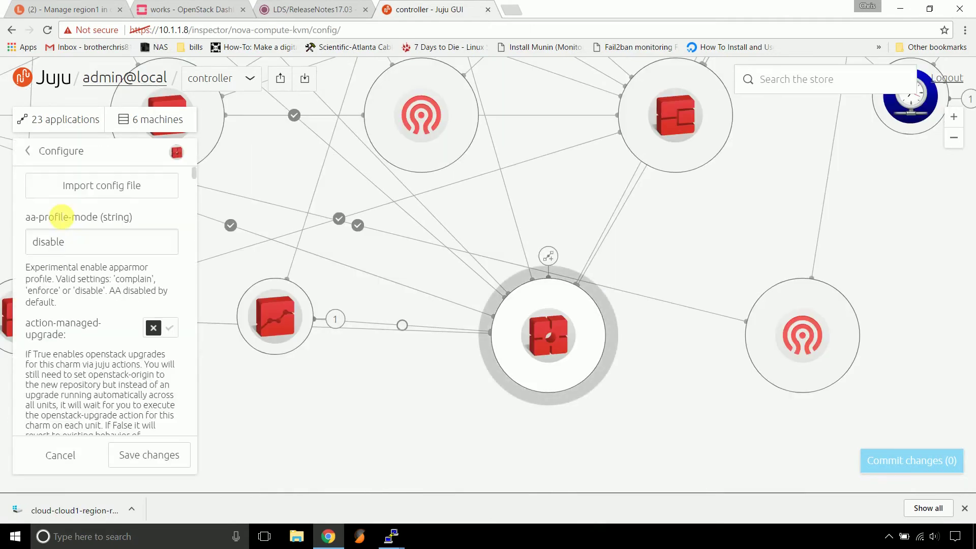
{"action": "scroll", "coordinate": [76, 326], "scroll_direction": "down", "scroll_amount": 5}
{"action": "scroll", "coordinate": [79, 336], "scroll_direction": "down", "scroll_amount": 8}
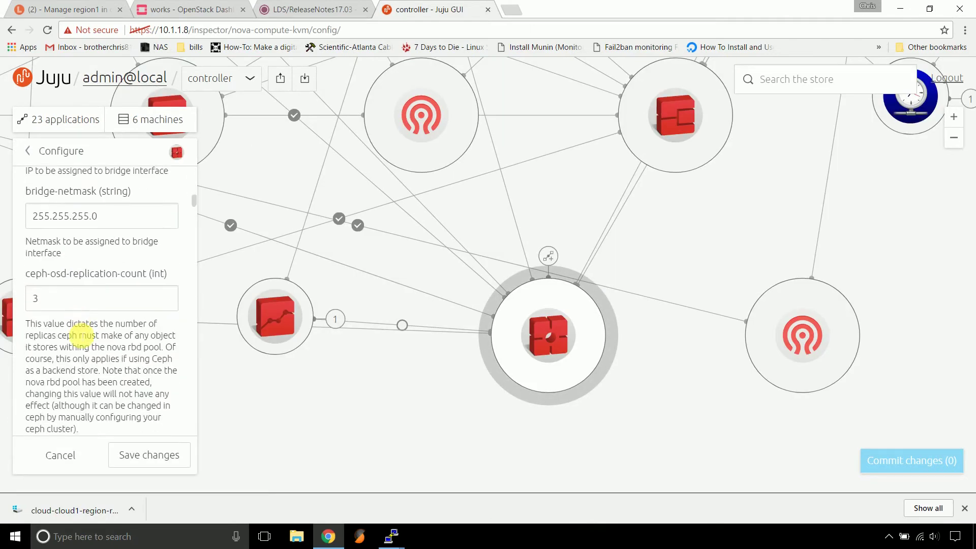
{"action": "scroll", "coordinate": [79, 333], "scroll_direction": "down", "scroll_amount": 10}
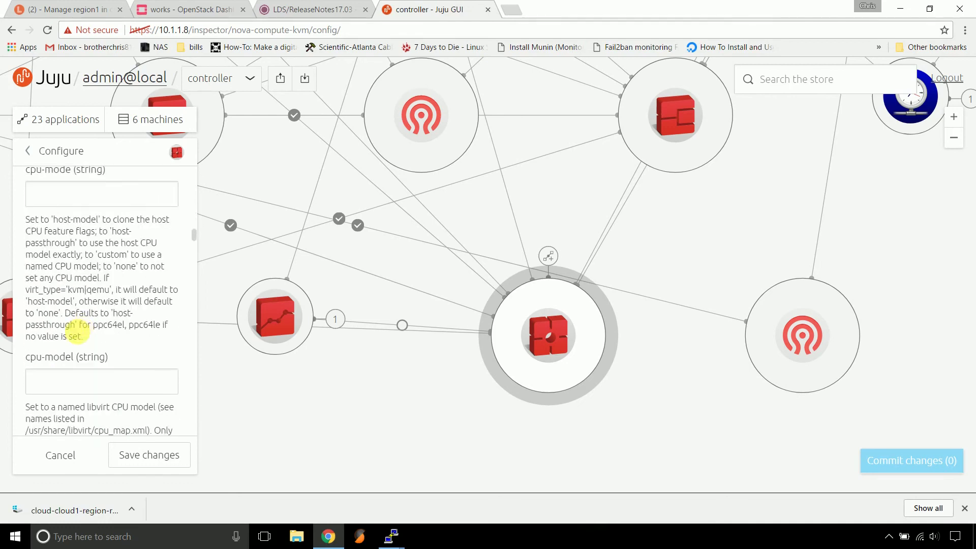
{"action": "scroll", "coordinate": [78, 331], "scroll_direction": "down", "scroll_amount": 5}
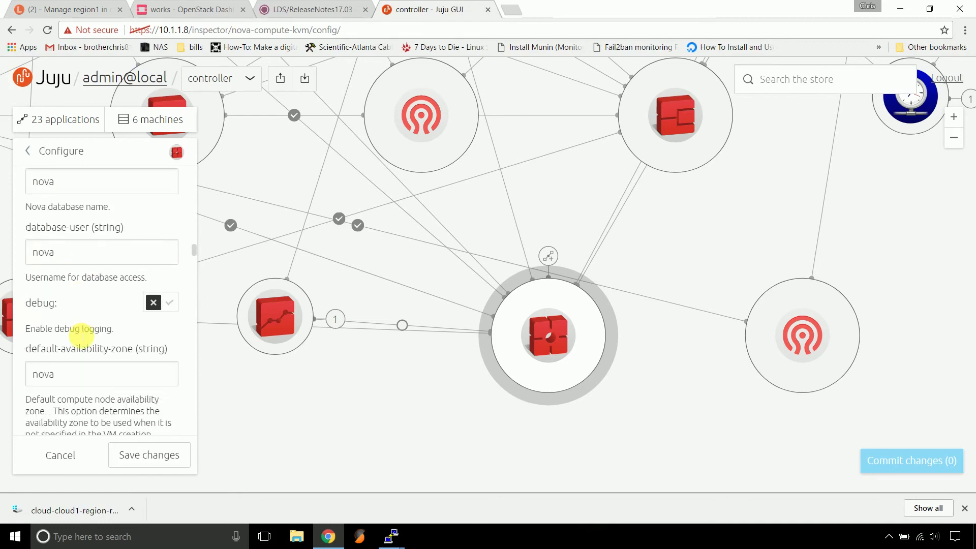
{"action": "scroll", "coordinate": [80, 333], "scroll_direction": "down", "scroll_amount": 3}
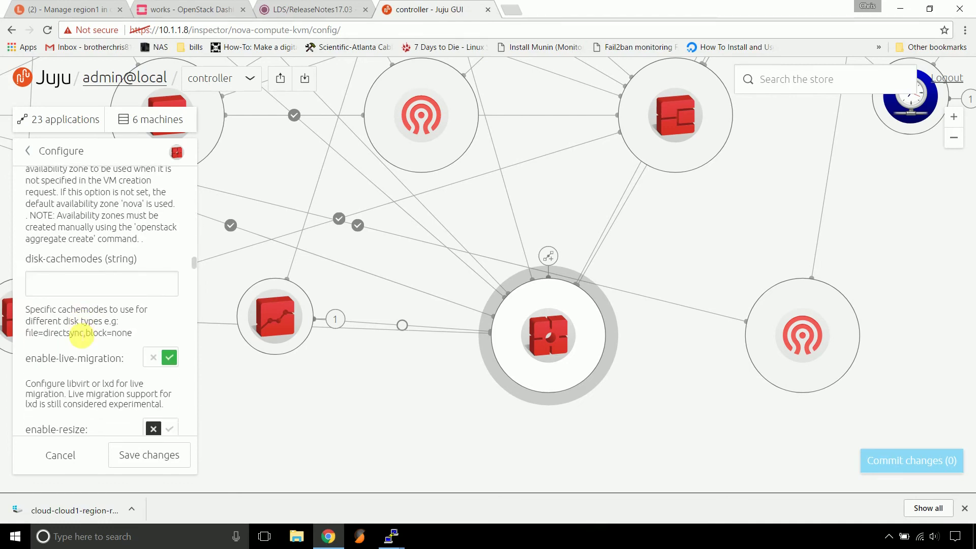
{"action": "scroll", "coordinate": [82, 336], "scroll_direction": "down", "scroll_amount": 3}
{"action": "scroll", "coordinate": [81, 335], "scroll_direction": "down", "scroll_amount": 10}
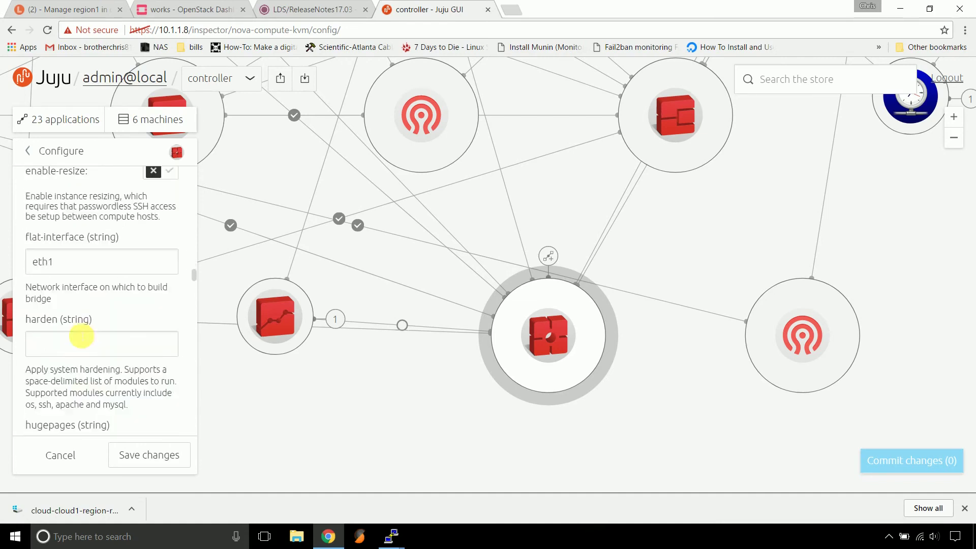
{"action": "scroll", "coordinate": [81, 335], "scroll_direction": "down", "scroll_amount": 10}
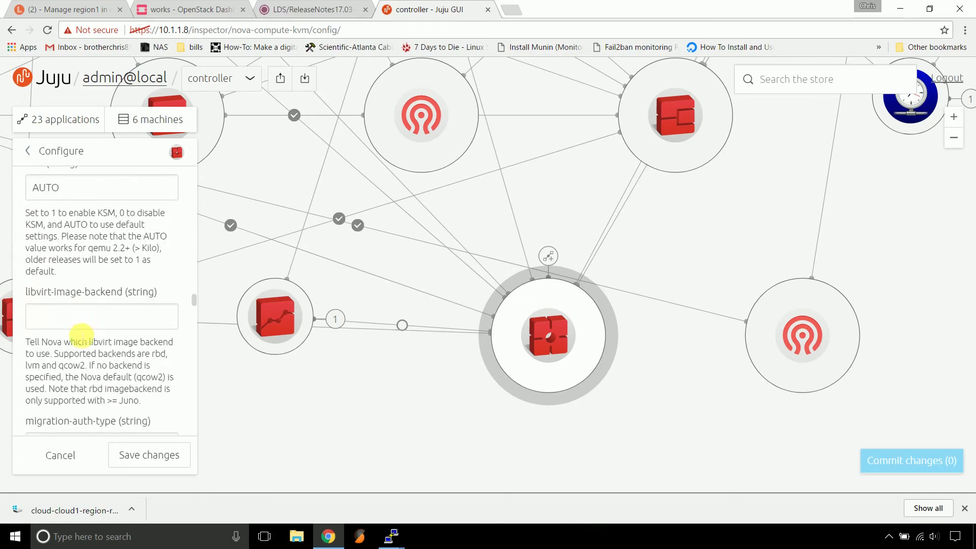
{"action": "scroll", "coordinate": [81, 336], "scroll_direction": "down", "scroll_amount": 10}
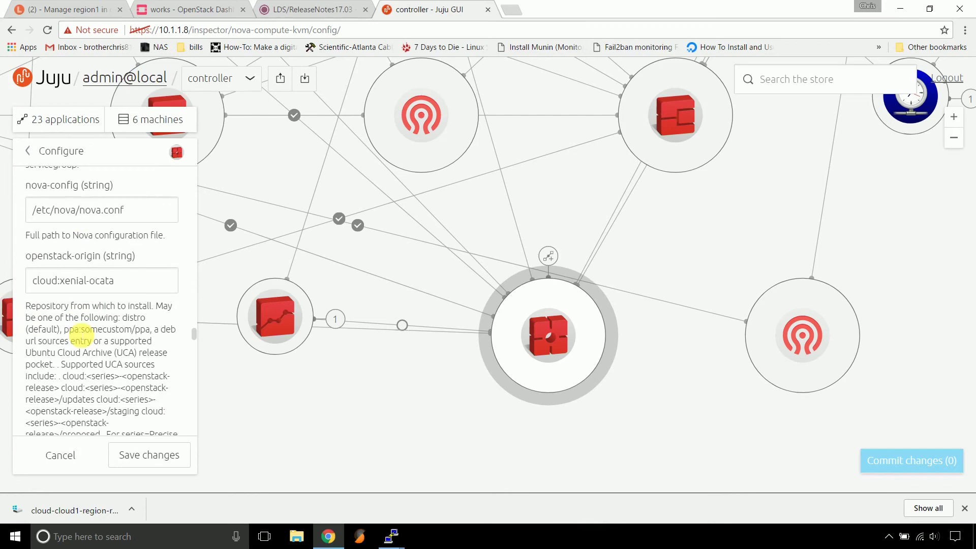
{"action": "scroll", "coordinate": [77, 331], "scroll_direction": "down", "scroll_amount": 3}
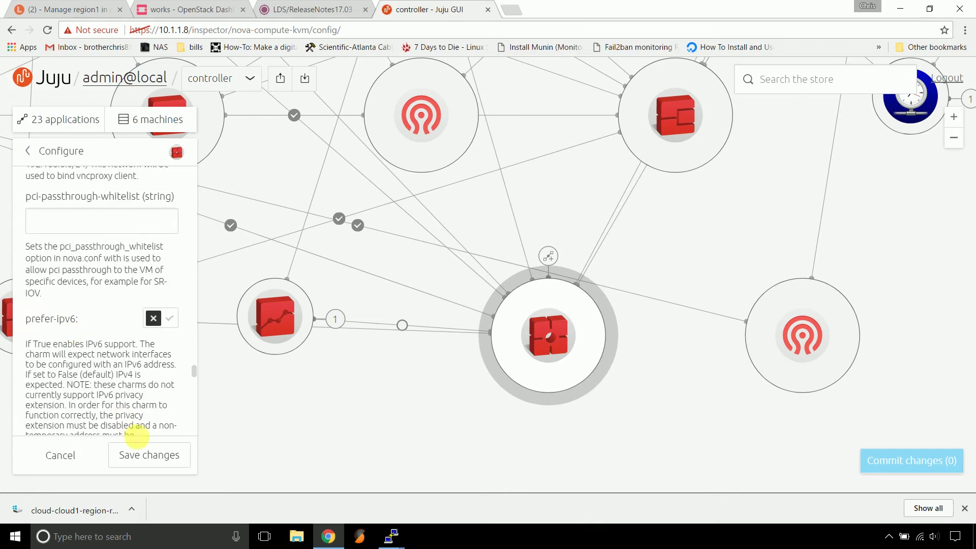
Go back to the applications list and open nova-cloud-controller's configuration settings
{"action": "left_click", "coordinate": [54, 163]}
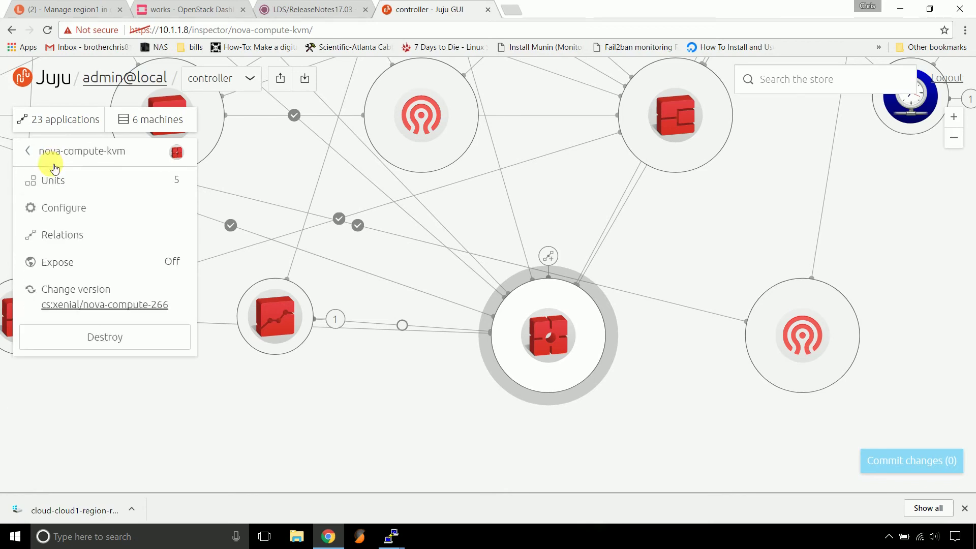
{"action": "left_click", "coordinate": [64, 160]}
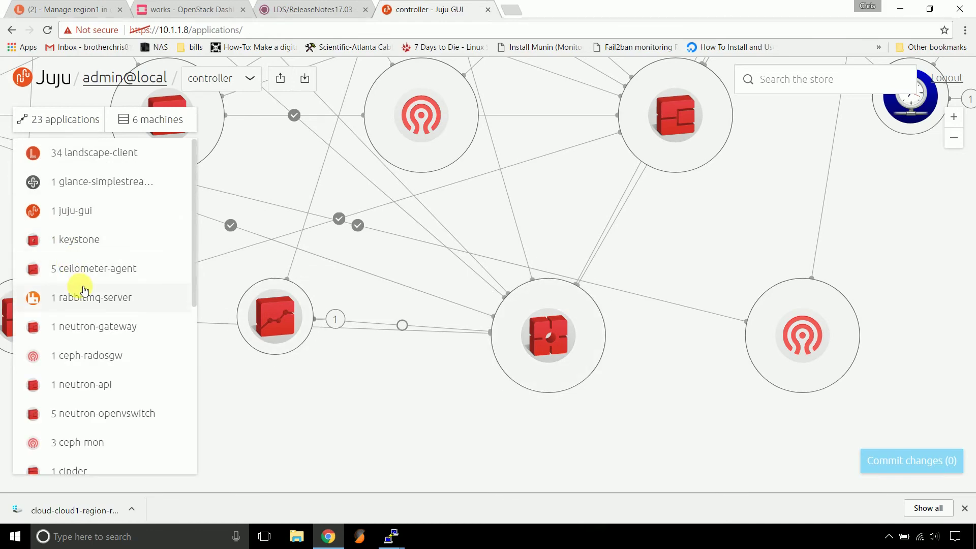
{"action": "scroll", "coordinate": [84, 290], "scroll_direction": "down", "scroll_amount": 7}
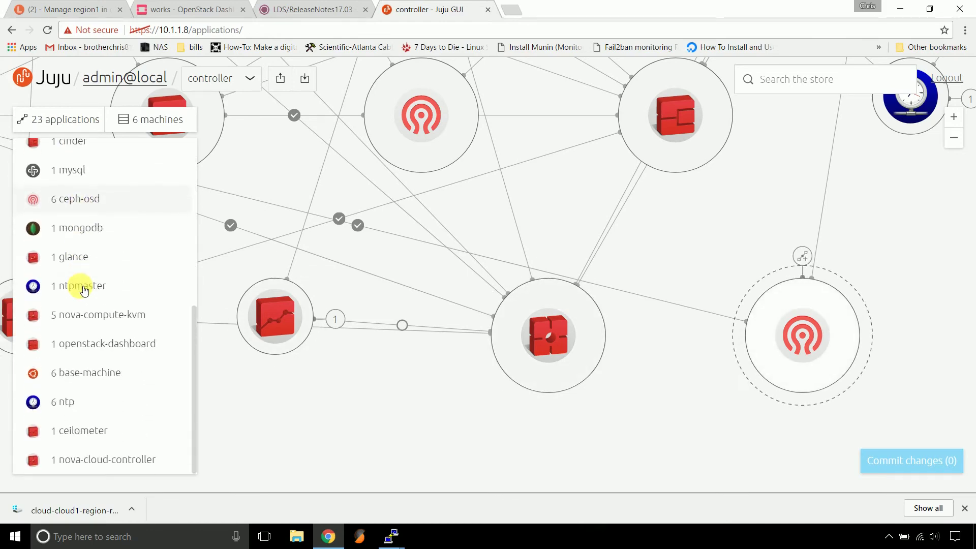
{"action": "left_click", "coordinate": [96, 459]}
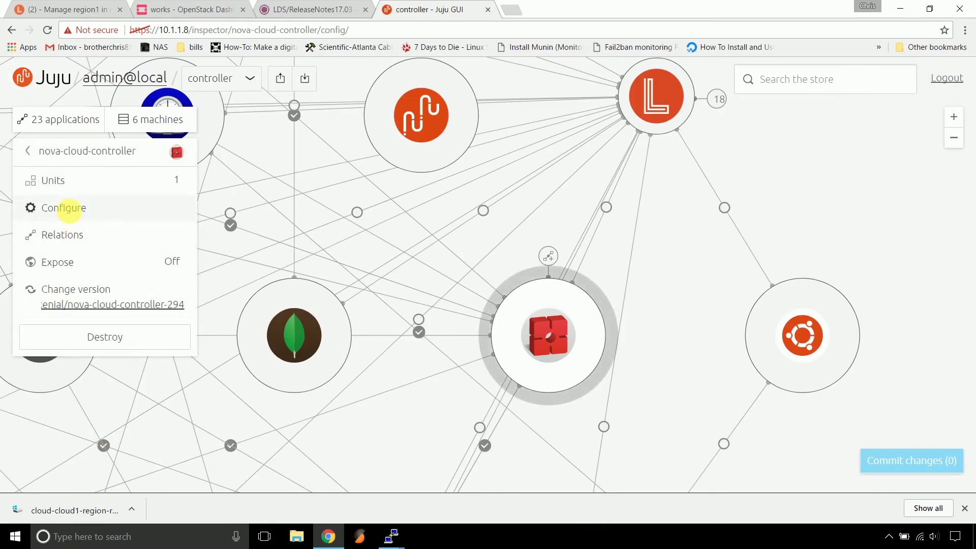
{"action": "left_click", "coordinate": [65, 207]}
Set console-access-protocol to novnc and save it as a pending change
{"action": "scroll", "coordinate": [73, 226], "scroll_direction": "down", "scroll_amount": 5}
{"action": "scroll", "coordinate": [79, 244], "scroll_direction": "down", "scroll_amount": 6}
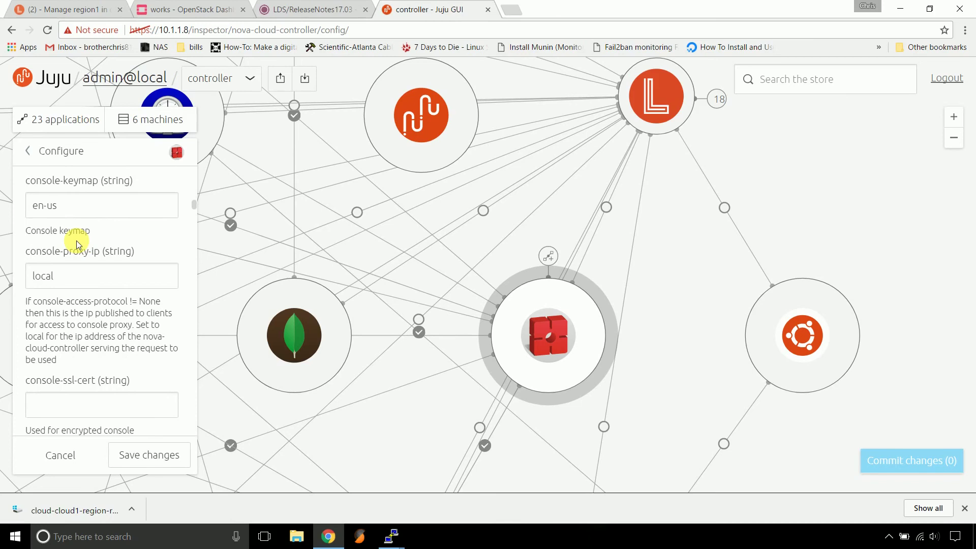
{"action": "scroll", "coordinate": [79, 244], "scroll_direction": "down", "scroll_amount": 5}
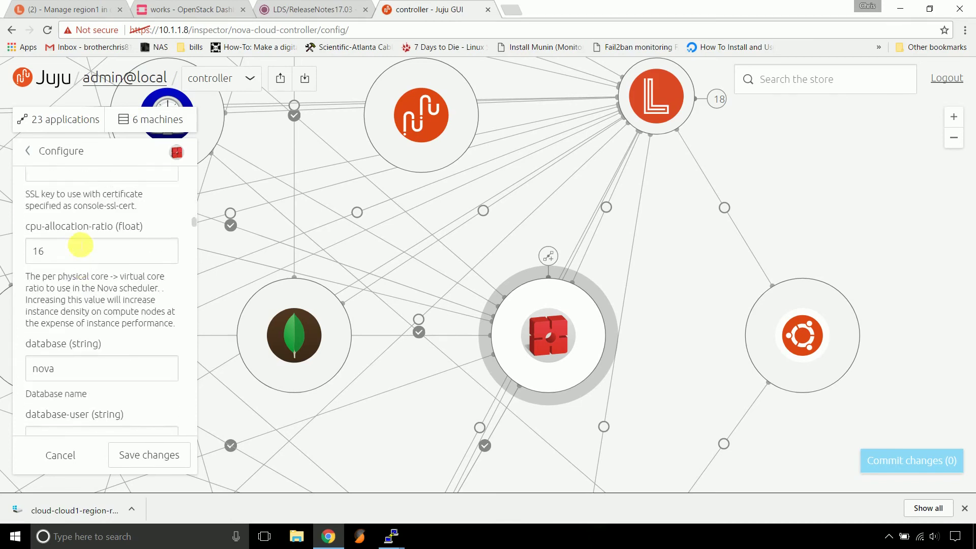
{"action": "scroll", "coordinate": [80, 245], "scroll_direction": "up", "scroll_amount": 6}
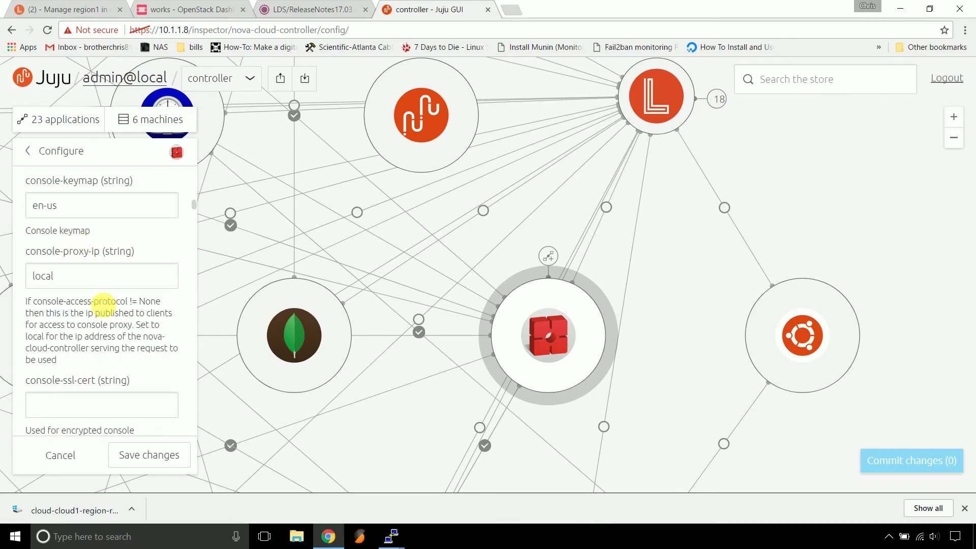
{"action": "scroll", "coordinate": [101, 304], "scroll_direction": "up", "scroll_amount": 3}
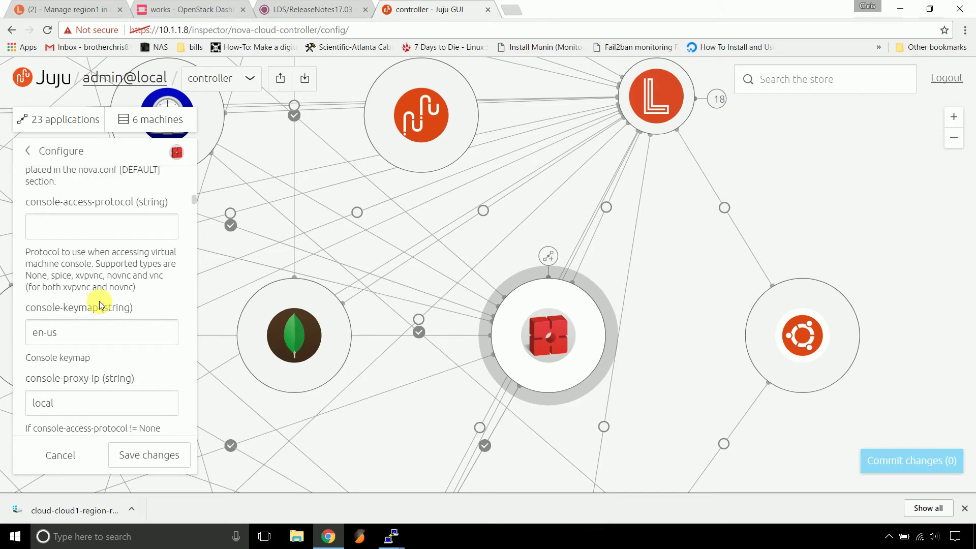
{"action": "scroll", "coordinate": [99, 301], "scroll_direction": "up", "scroll_amount": 1}
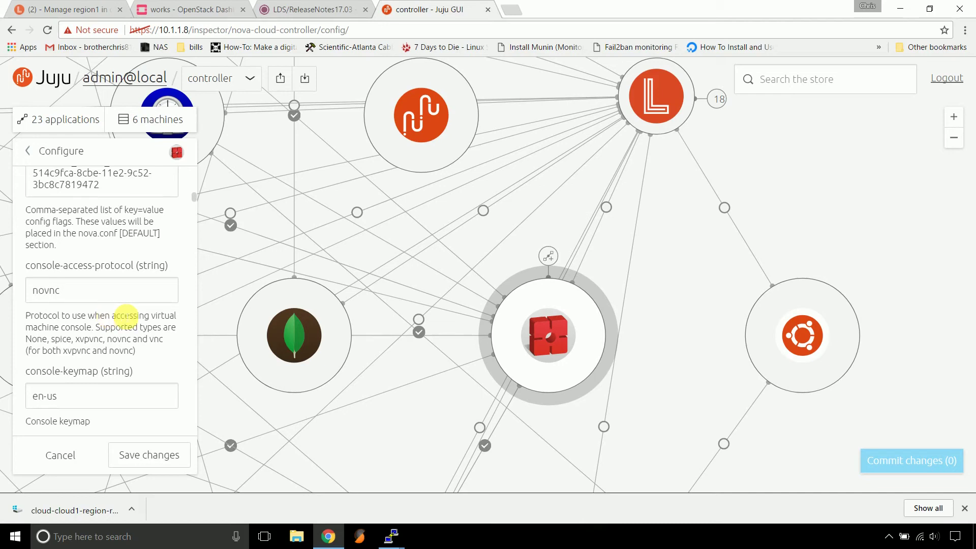
{"action": "left_click", "coordinate": [144, 459]}
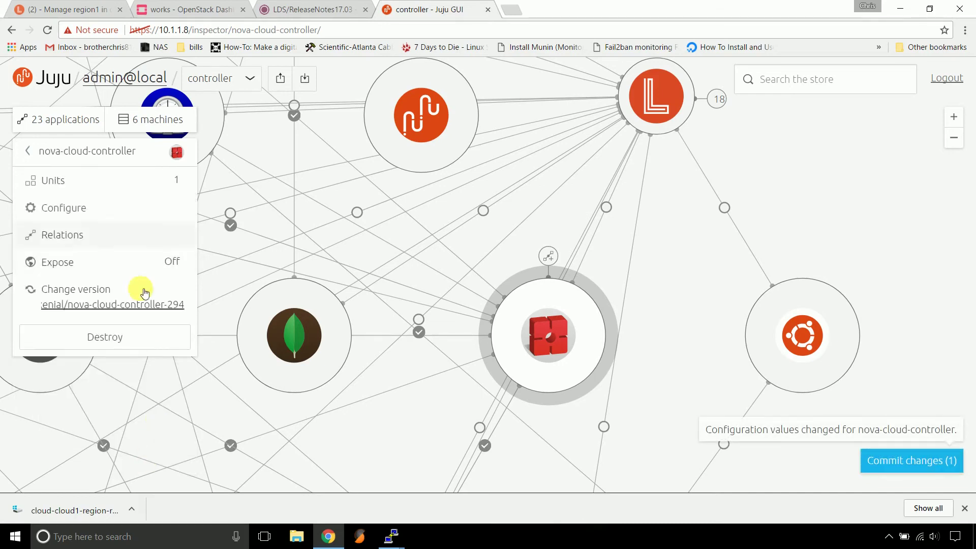
Commit and deploy the single pending novnc console-access-protocol change
{"action": "left_click", "coordinate": [902, 460]}
{"action": "scroll", "coordinate": [510, 247], "scroll_direction": "down", "scroll_amount": 2}
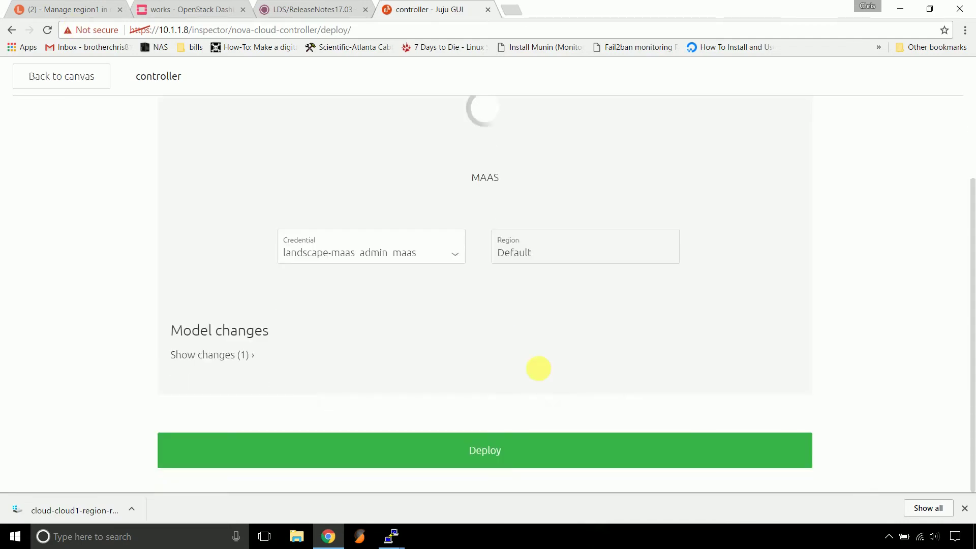
{"action": "left_click", "coordinate": [487, 464]}
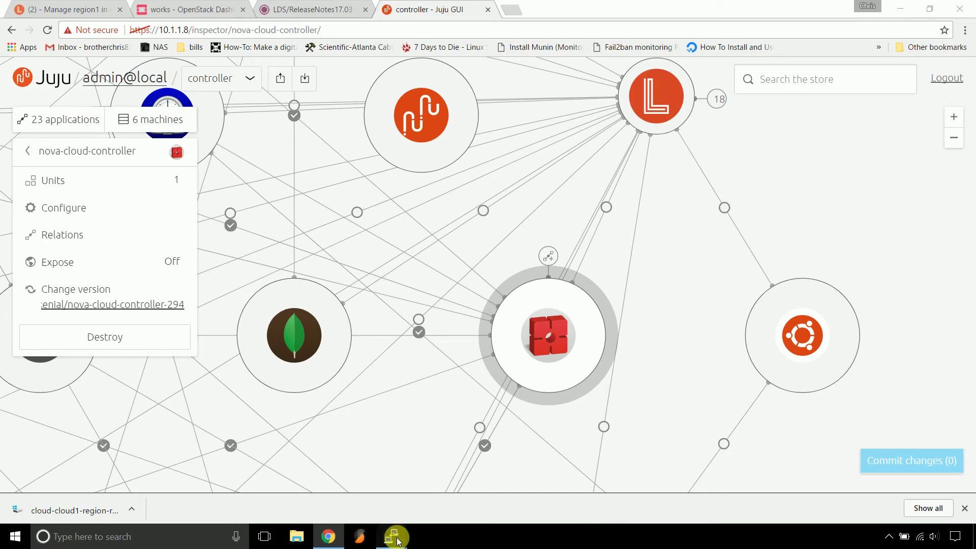
{"action": "mouse_move", "coordinate": [398, 536]}
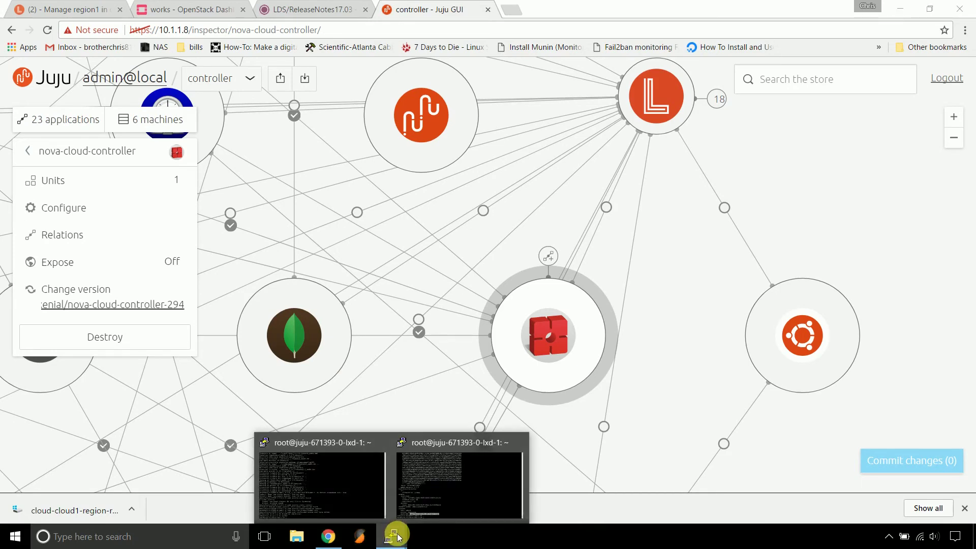
{"action": "left_click", "coordinate": [471, 485]}
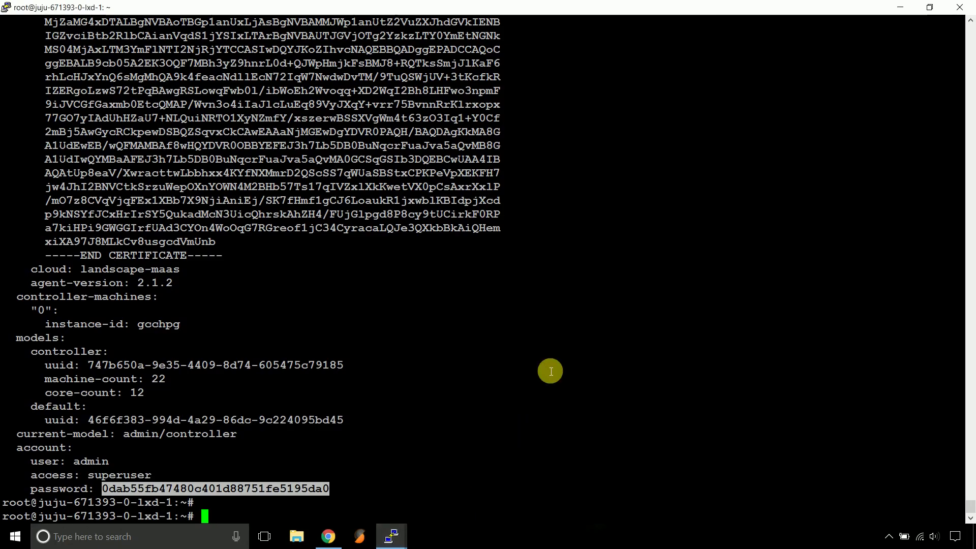
Edit the recalled juju ssh command to connect to the nova-compute-kvm/0 unit
{"action": "key", "text": "Up"}
{"action": "key", "text": "Up"}
{"action": "key", "text": "Up"}
{"action": "key", "text": "Up"}
{"action": "key", "text": "Up"}
{"action": "key", "text": "Up"}
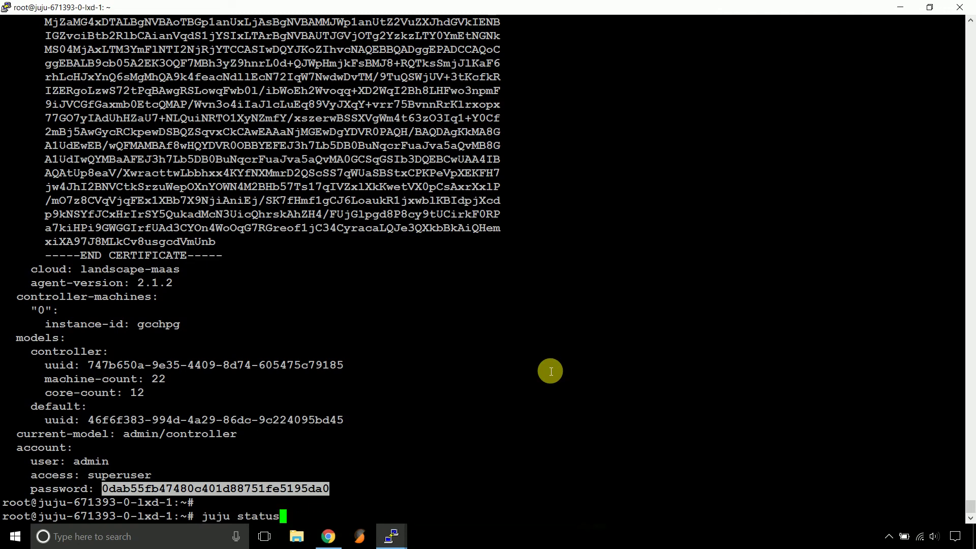
{"action": "key", "text": "Up"}
{"action": "key", "text": "Up"}
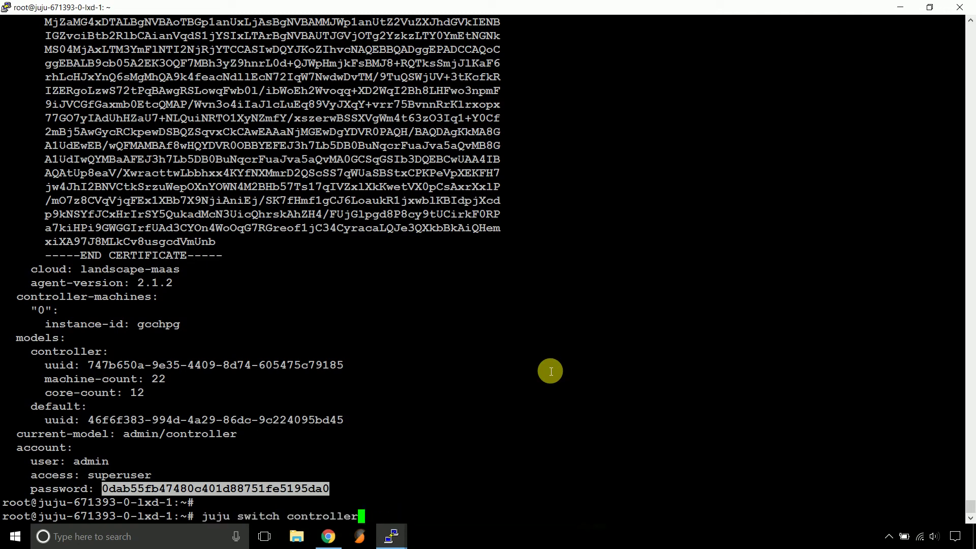
{"action": "key", "text": "Up"}
{"action": "key", "text": "Up"}
{"action": "key", "text": "Up"}
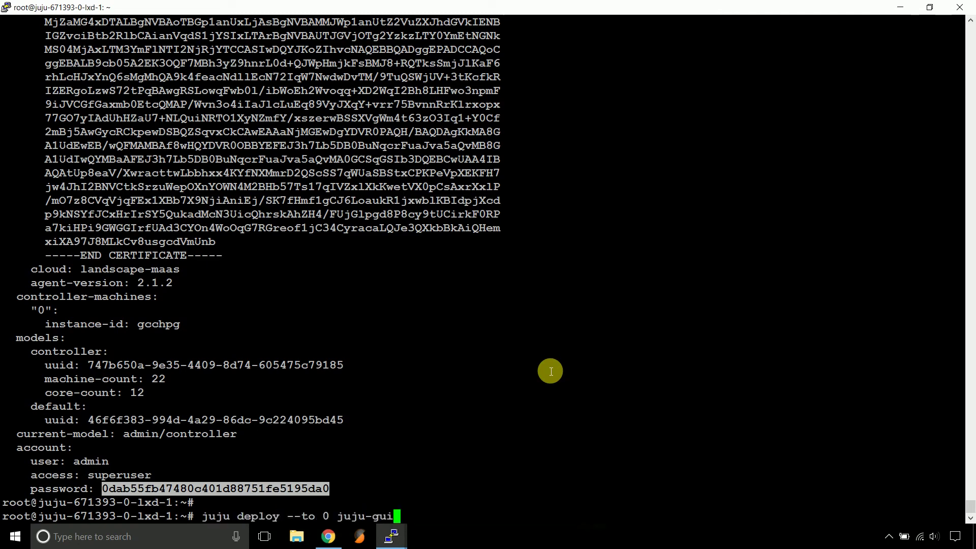
{"action": "key", "text": "Up"}
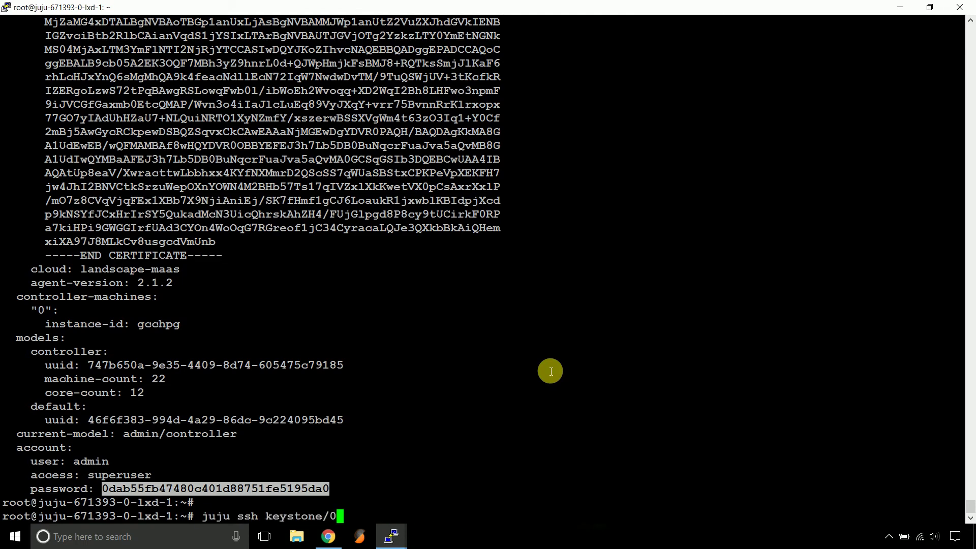
{"action": "key", "text": "Left"}
{"action": "key", "text": "BackSpace"}
{"action": "key", "text": "BackSpace"}
{"action": "key", "text": "BackSpace"}
{"action": "key", "text": "BackSpace"}
{"action": "key", "text": "BackSpace"}
{"action": "key", "text": "BackSpace"}
{"action": "key", "text": "BackSpace"}
{"action": "key", "text": "BackSpace"}
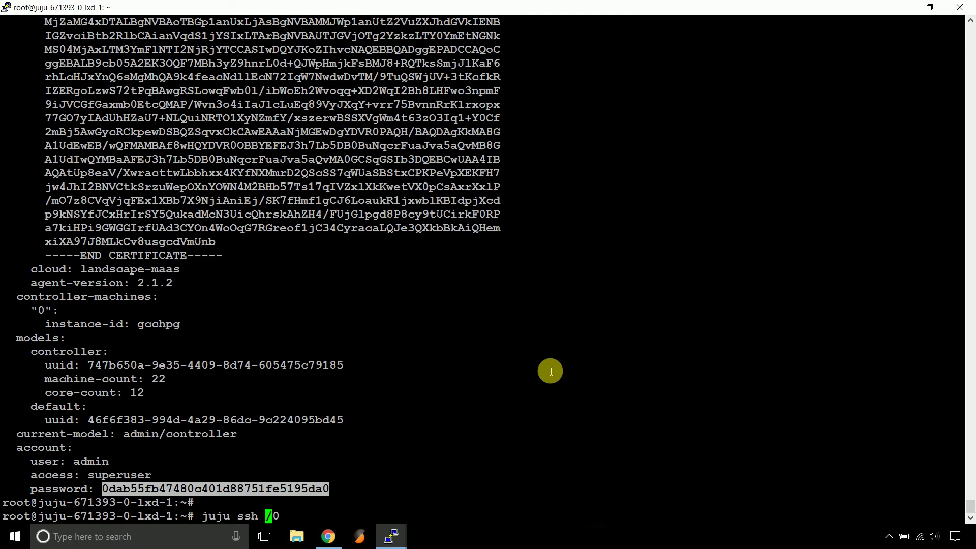
{"action": "type", "text": "nova-"}
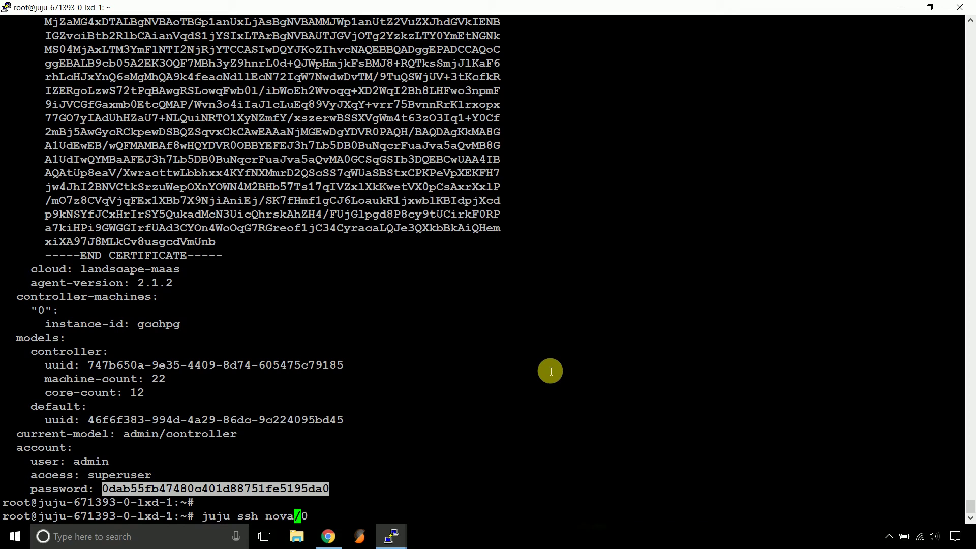
{"action": "type", "text": "compute"}
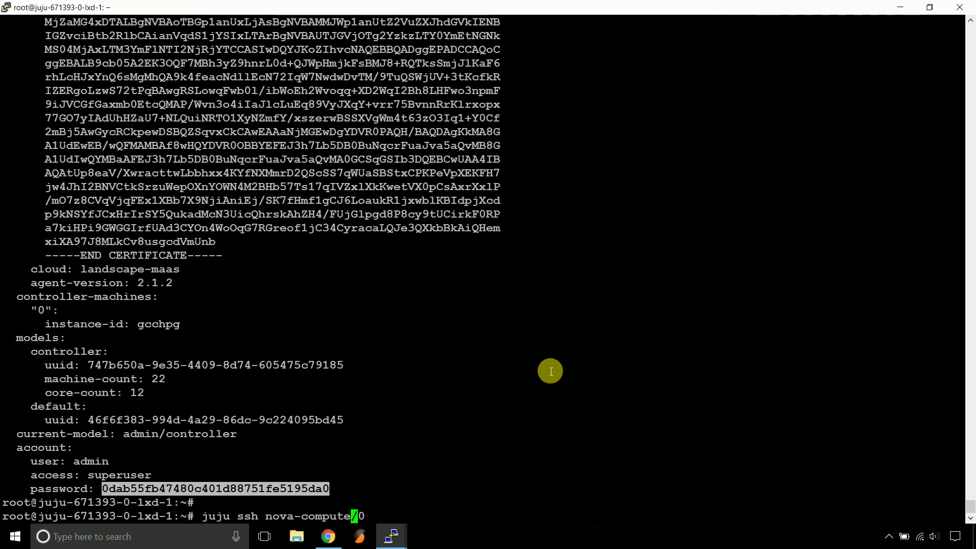
{"action": "type", "text": "-kvm"}
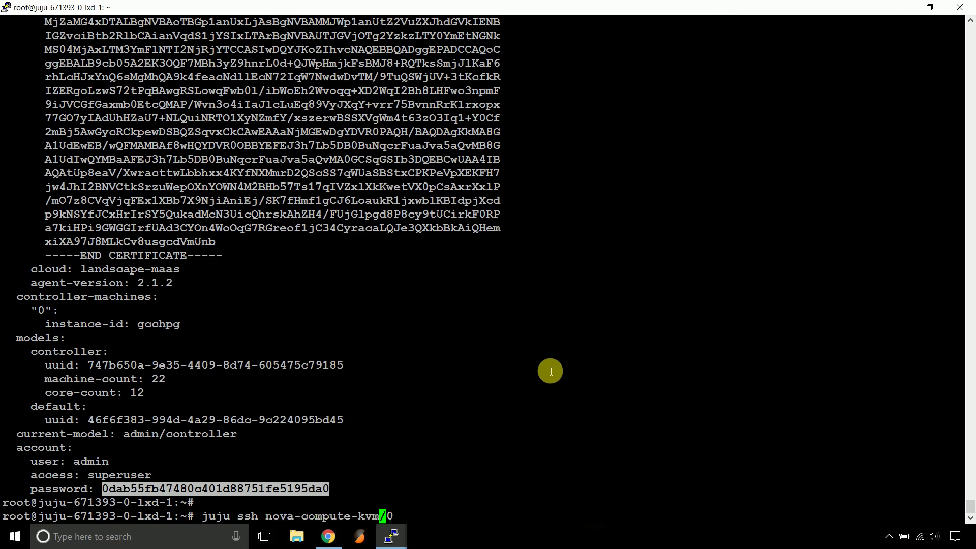
{"action": "key", "text": "Return"}
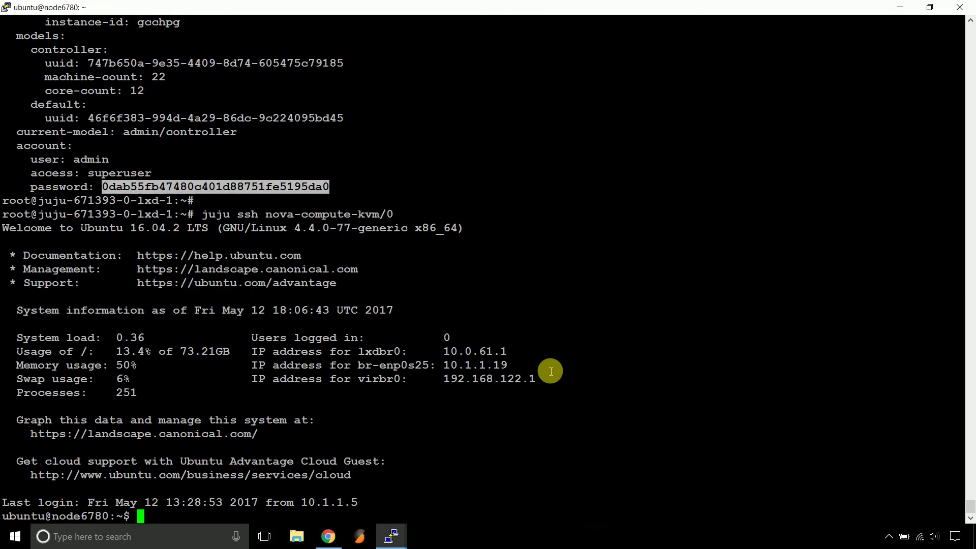
Run 'sudo cat /etc/nova/nova.conf |grep vnc' repeatedly until VNC shows as enabled
{"action": "type", "text": "sudo cat "}
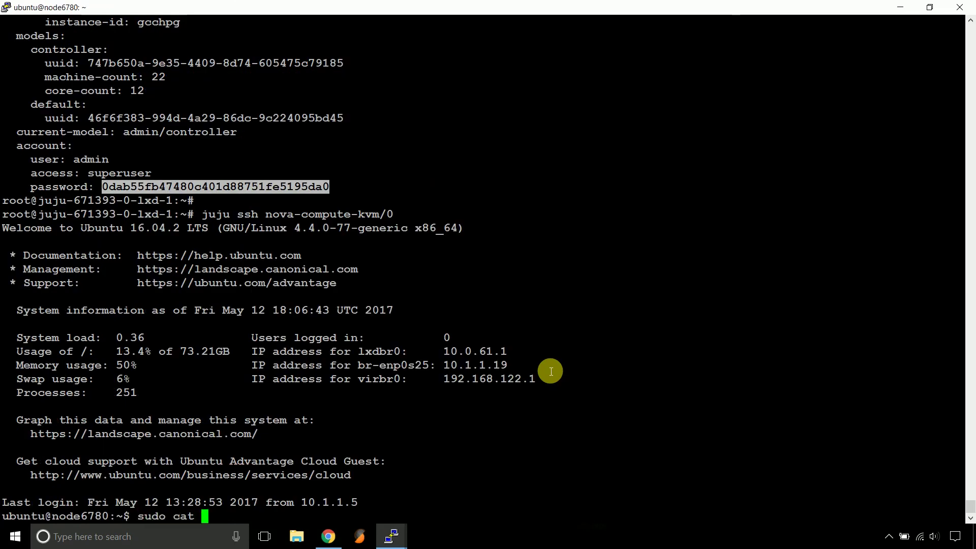
{"action": "type", "text": "/etc/nova/nova"}
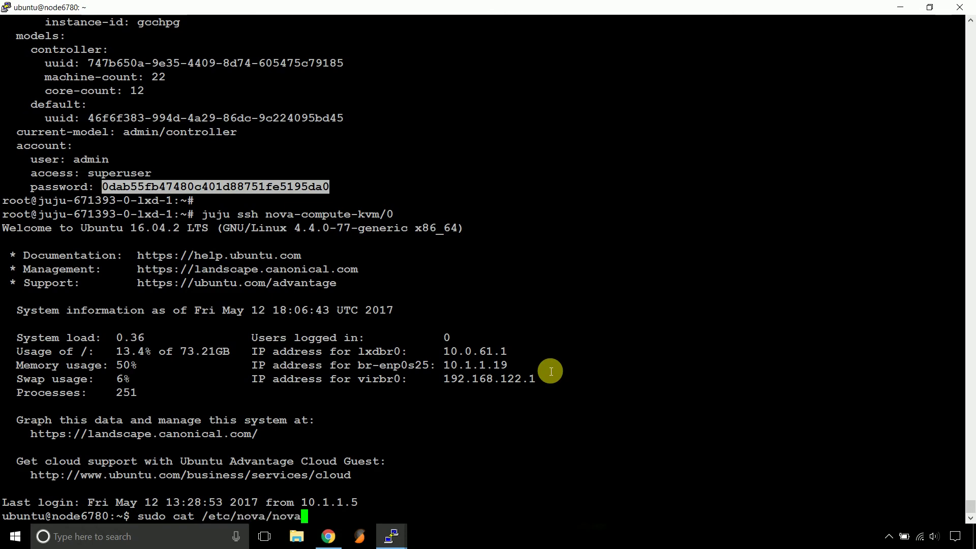
{"action": "type", "text": ".conf |grep v"}
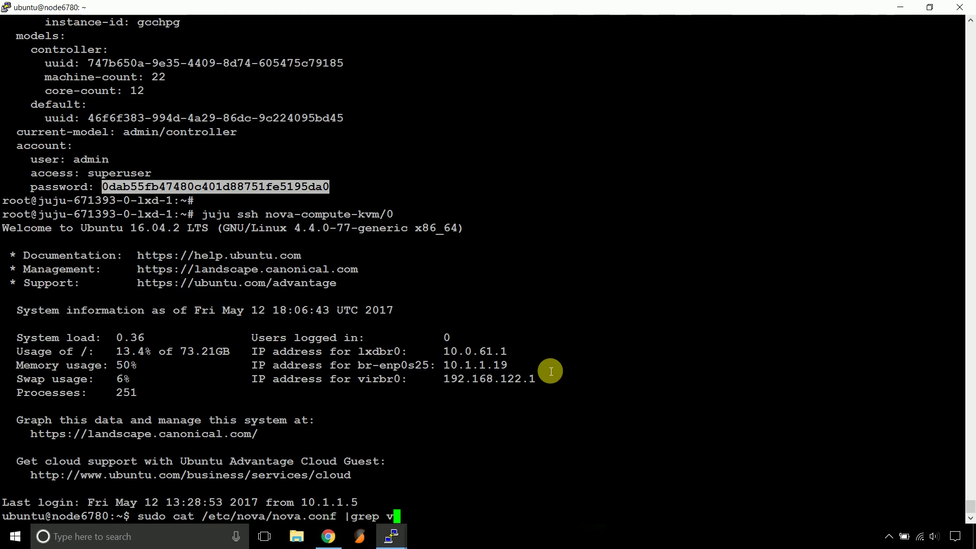
{"action": "type", "text": "nc"}
{"action": "key", "text": "Return"}
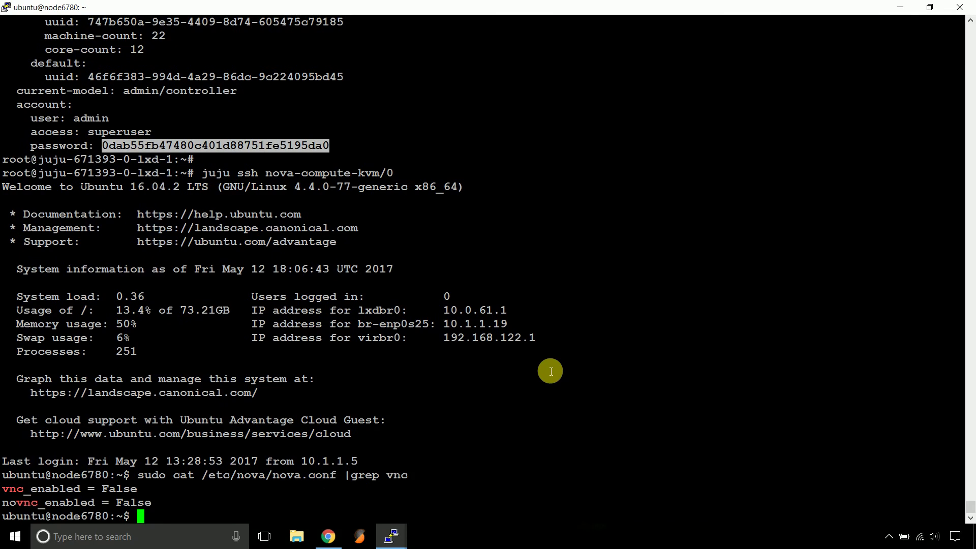
{"action": "key", "text": "Up"}
{"action": "key", "text": "Return"}
{"action": "key", "text": "Up"}
{"action": "key", "text": "Return"}
{"action": "key", "text": "Up"}
{"action": "key", "text": "Return"}
{"action": "key", "text": "Up"}
{"action": "key", "text": "Return"}
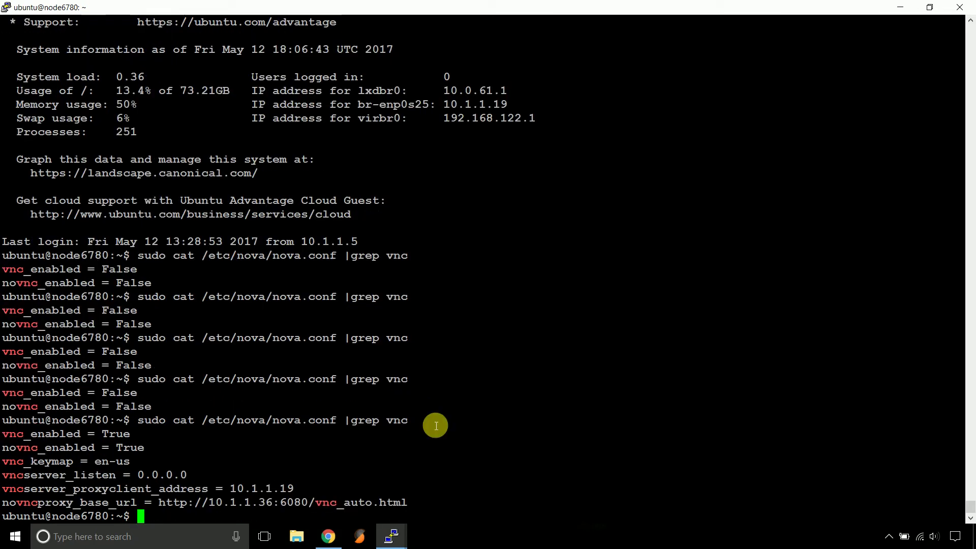
{"action": "left_click", "coordinate": [326, 534]}
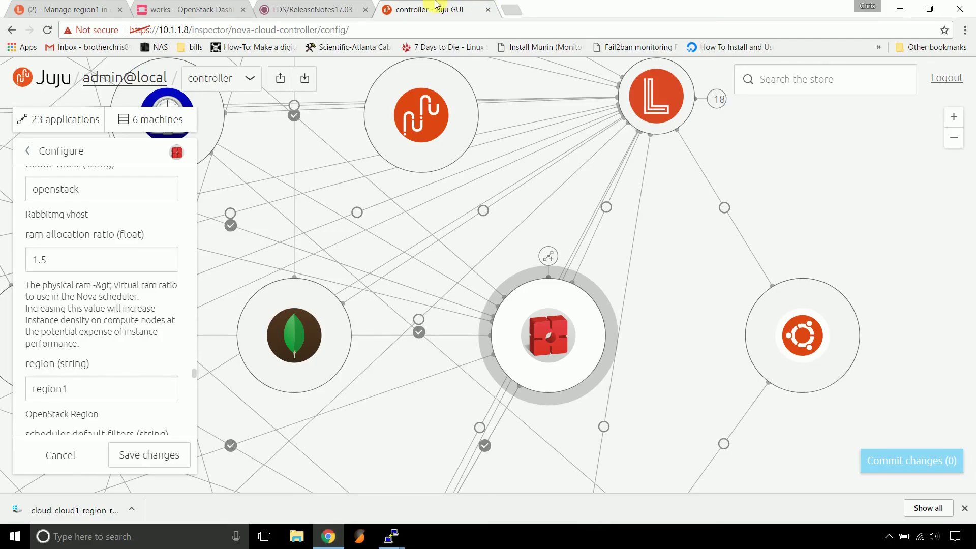
Retry the works instance's Log and Console with a page reload, then return to Instances
{"action": "left_click", "coordinate": [189, 9]}
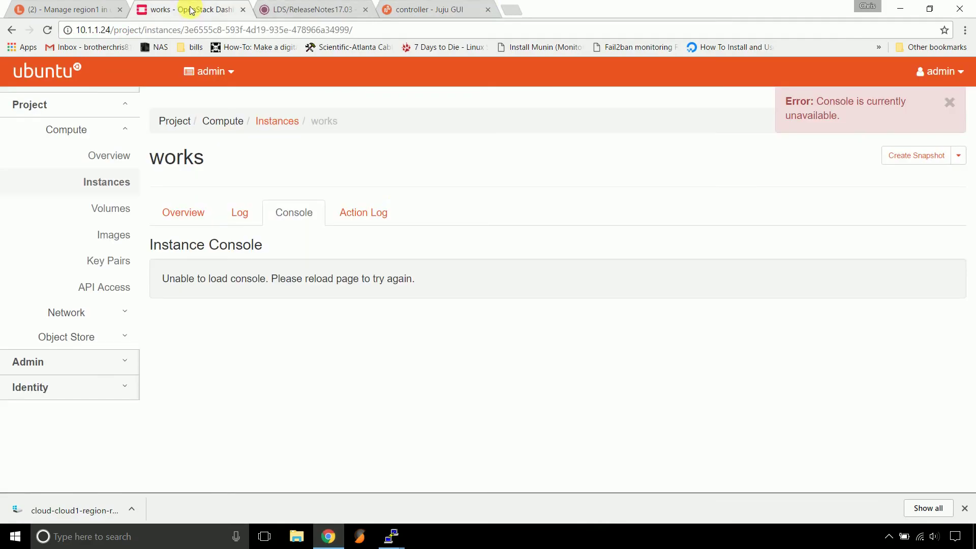
{"action": "left_click", "coordinate": [240, 216]}
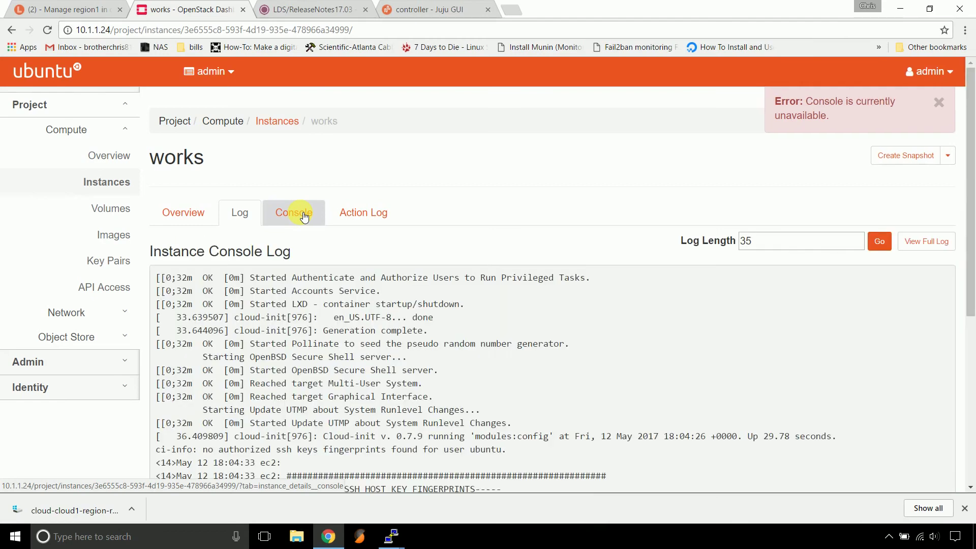
{"action": "left_click", "coordinate": [304, 218]}
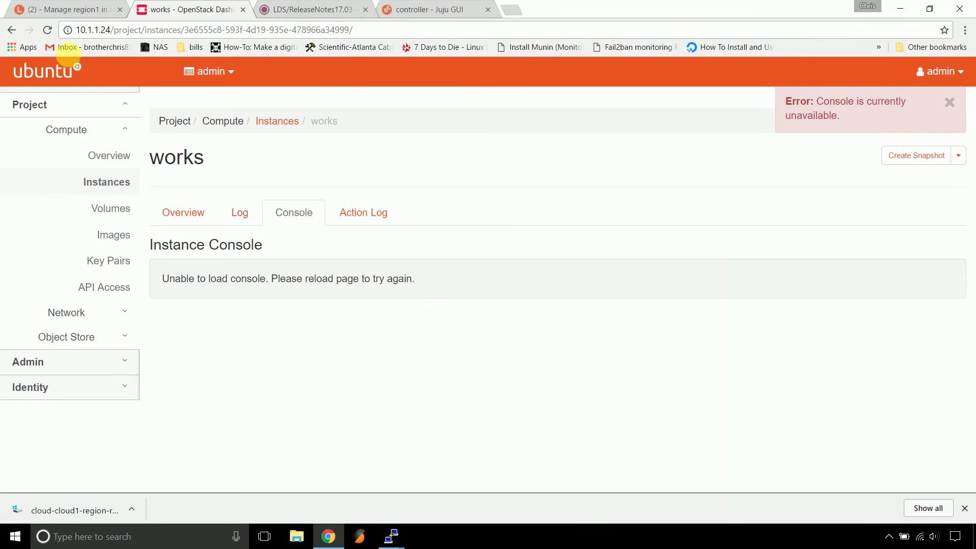
{"action": "left_click", "coordinate": [47, 31]}
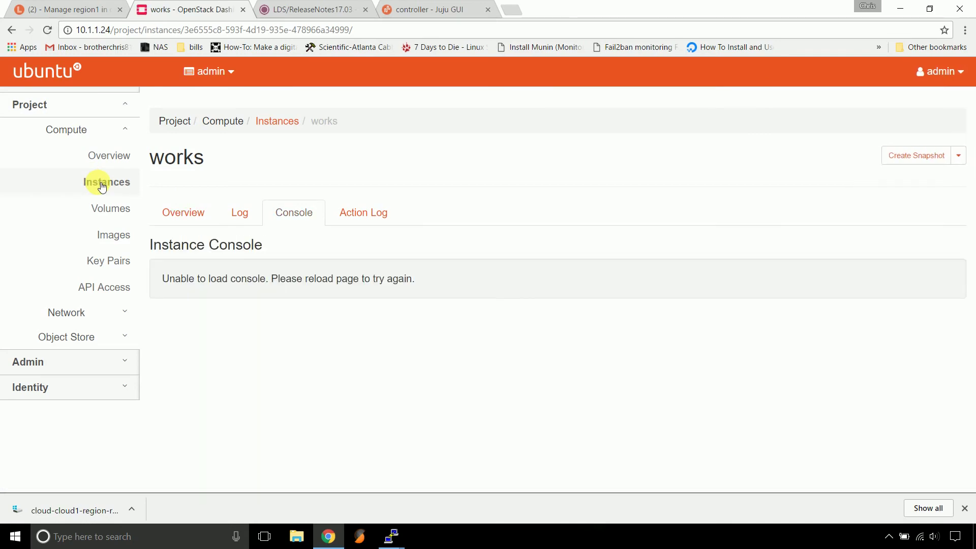
{"action": "left_click", "coordinate": [102, 184]}
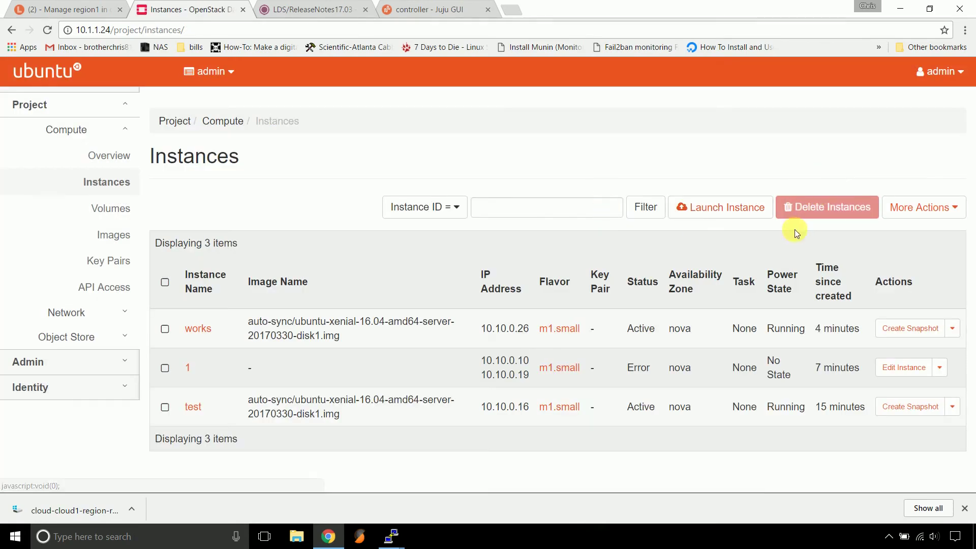
Launch instance works2 from the Ubuntu xenial image, no new volume, on m1.tiny
{"action": "left_click", "coordinate": [739, 208]}
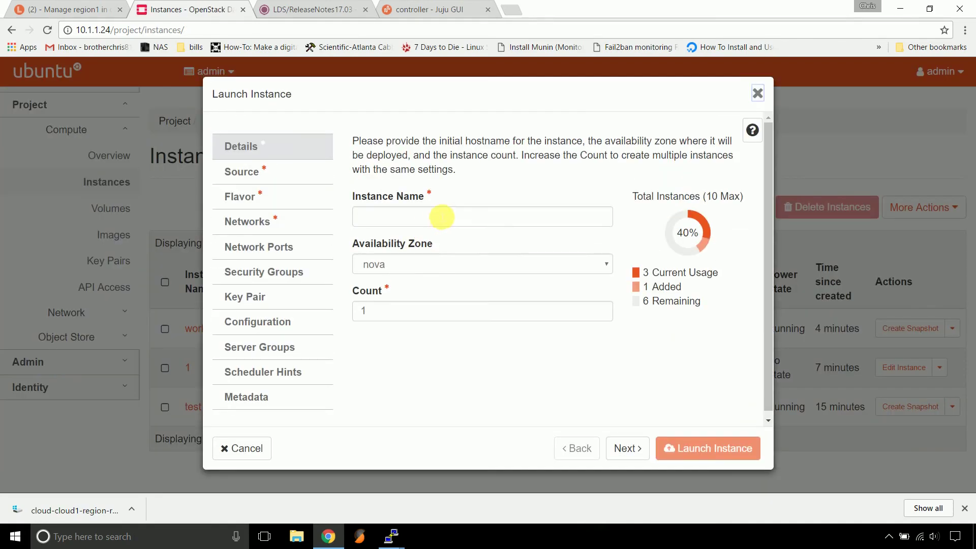
{"action": "left_click", "coordinate": [443, 218]}
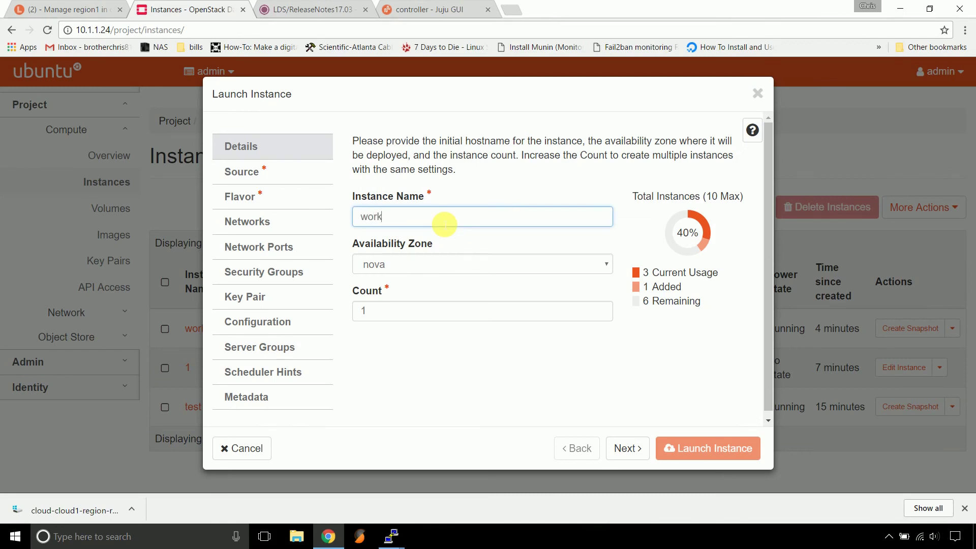
{"action": "type", "text": "works2"}
{"action": "left_click", "coordinate": [308, 179]}
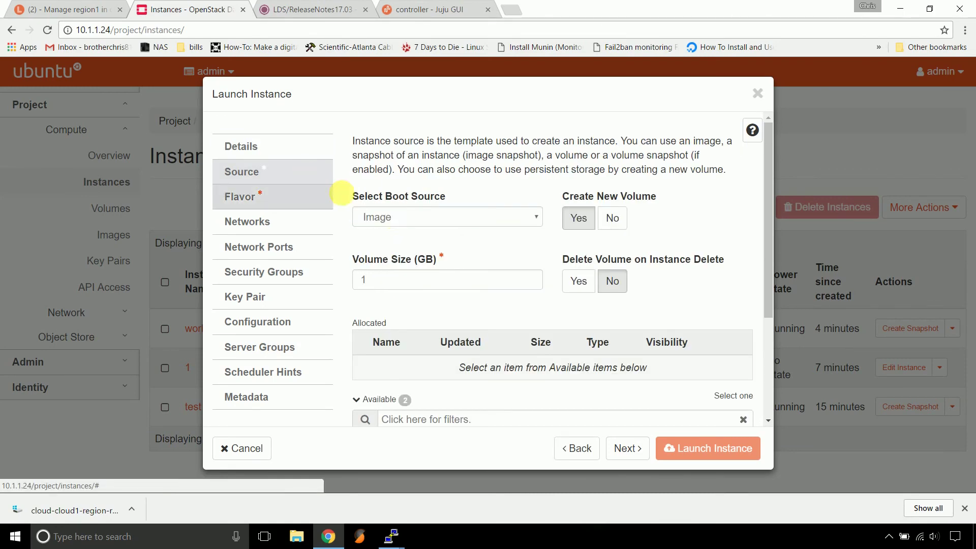
{"action": "left_click", "coordinate": [612, 217]}
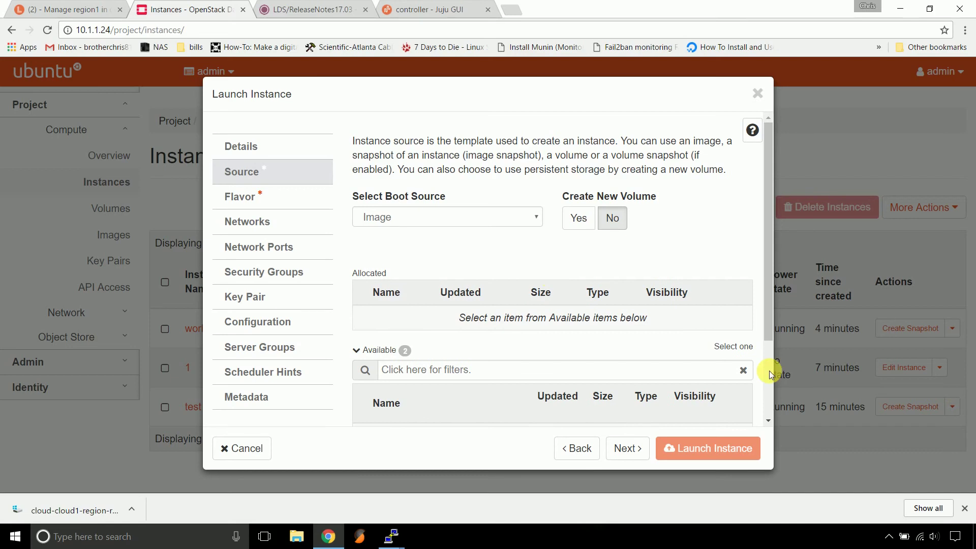
{"action": "scroll", "coordinate": [767, 371], "scroll_direction": "down", "scroll_amount": 3}
{"action": "left_click", "coordinate": [735, 349]}
{"action": "scroll", "coordinate": [320, 316], "scroll_direction": "up", "scroll_amount": 5}
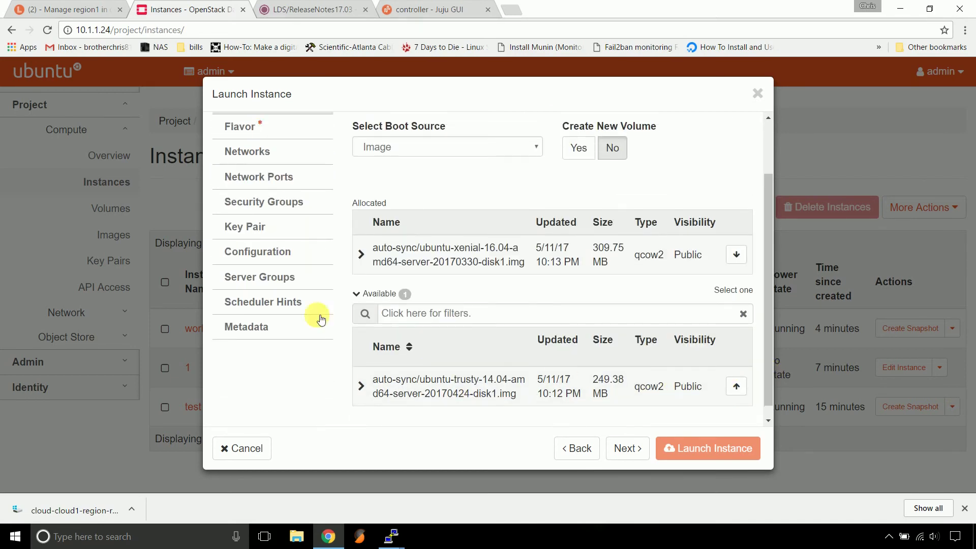
{"action": "left_click", "coordinate": [295, 202]}
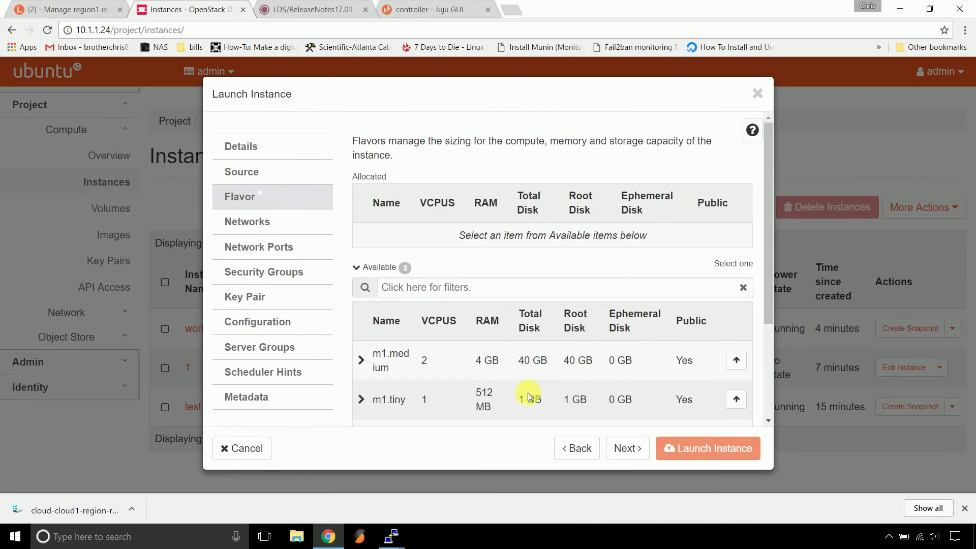
{"action": "left_click", "coordinate": [735, 400]}
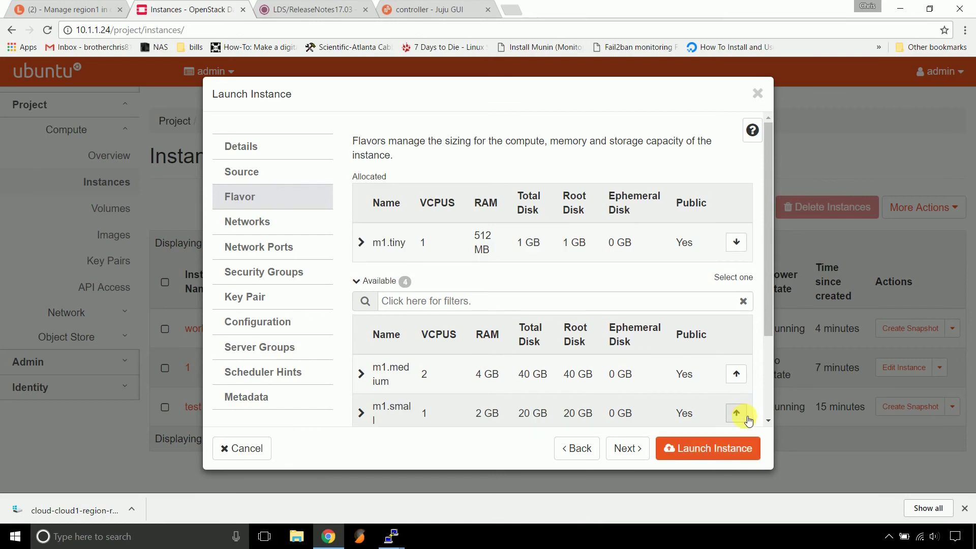
{"action": "left_click", "coordinate": [714, 447]}
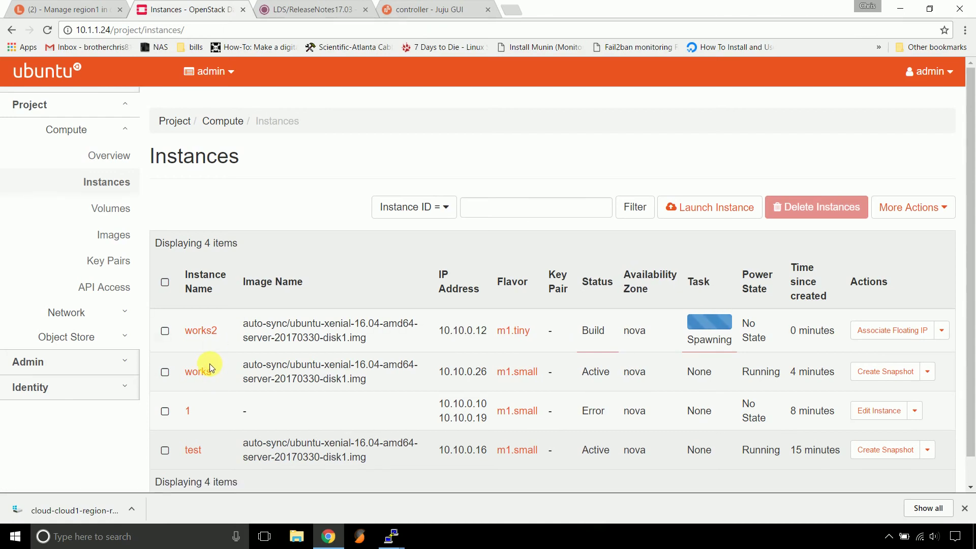
Dismiss the console error and inspect works2's edit dialog, closing it without changes
{"action": "left_click", "coordinate": [937, 100]}
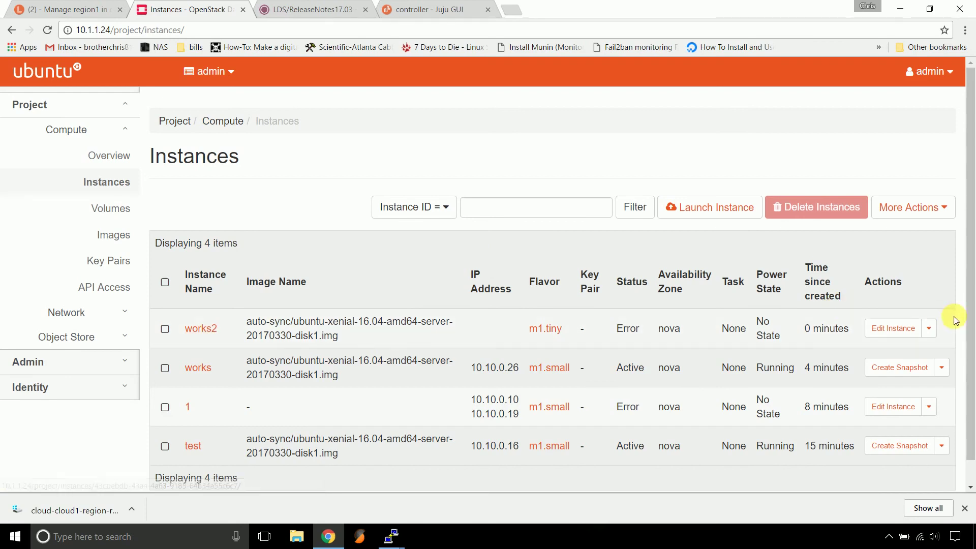
{"action": "left_click", "coordinate": [892, 329]}
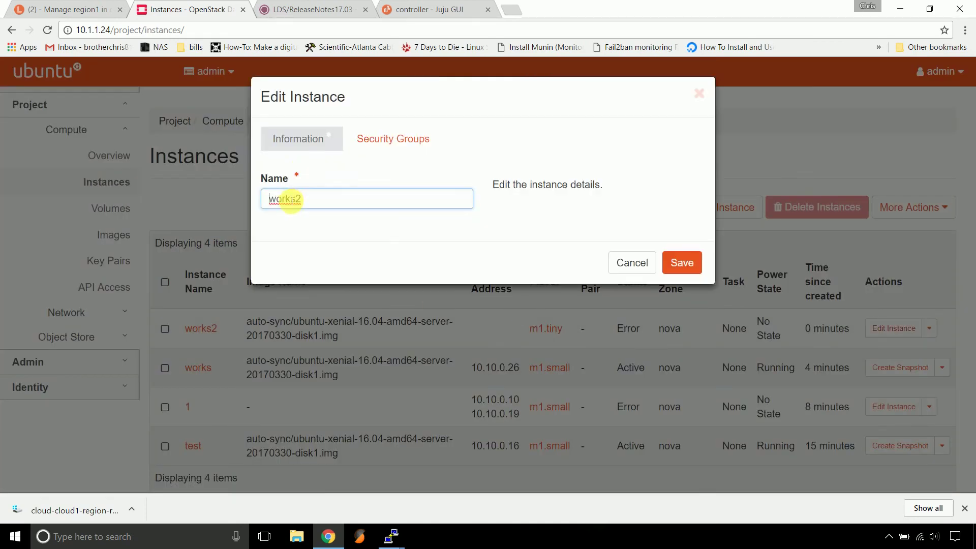
{"action": "left_click", "coordinate": [392, 139]}
{"action": "left_click", "coordinate": [631, 330]}
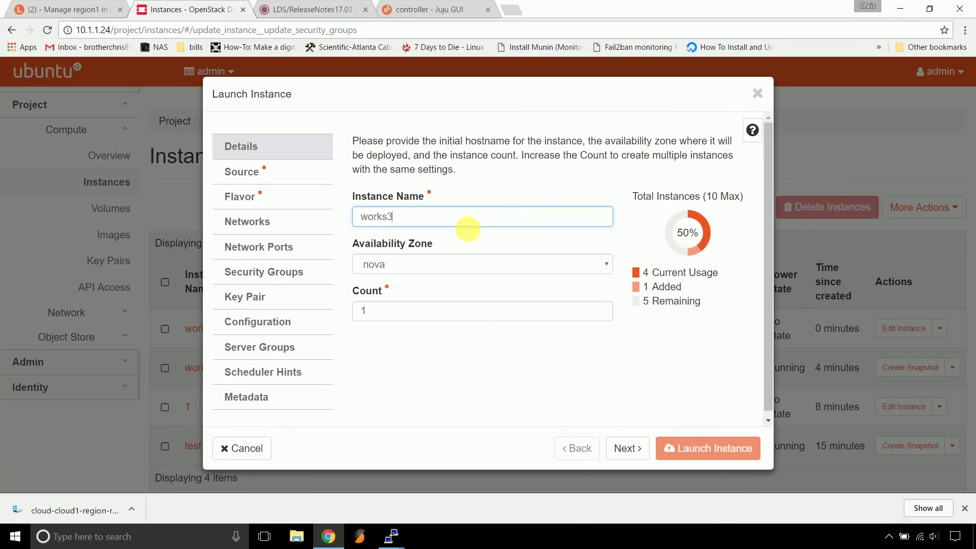
Launch works3 from the Ubuntu xenial image, no new volume, on the m1.small flavor
{"action": "left_click", "coordinate": [283, 174]}
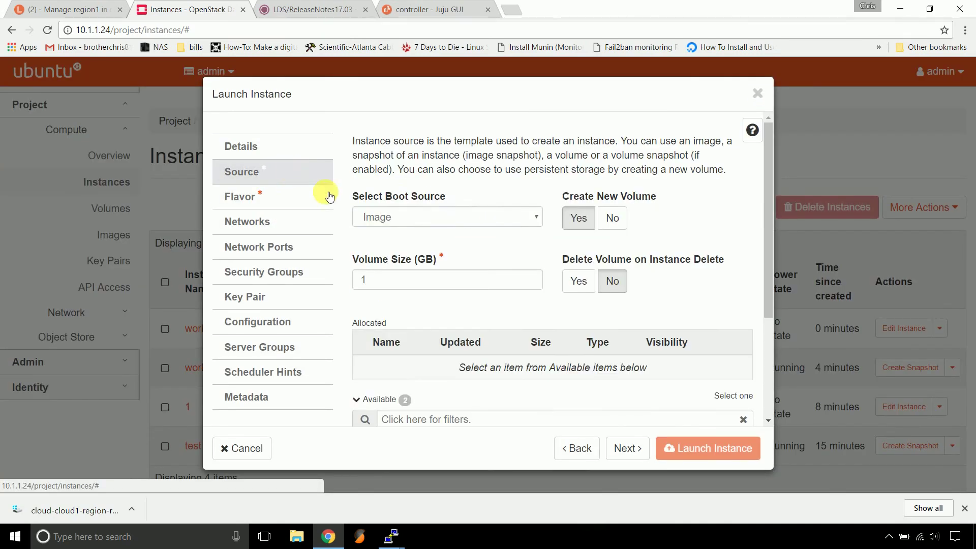
{"action": "left_click", "coordinate": [613, 217]}
{"action": "scroll", "coordinate": [688, 333], "scroll_direction": "down", "scroll_amount": 3}
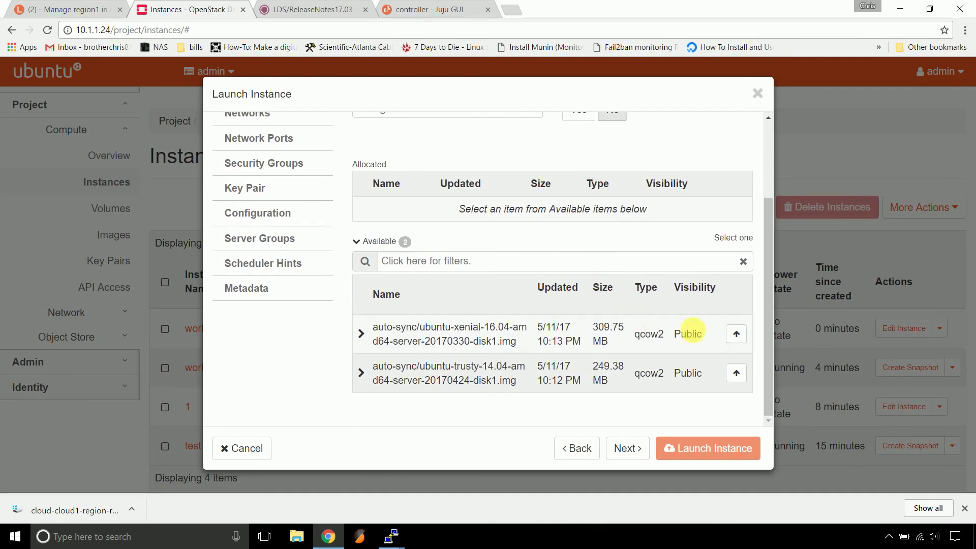
{"action": "left_click", "coordinate": [736, 334]}
{"action": "scroll", "coordinate": [364, 266], "scroll_direction": "up", "scroll_amount": 2}
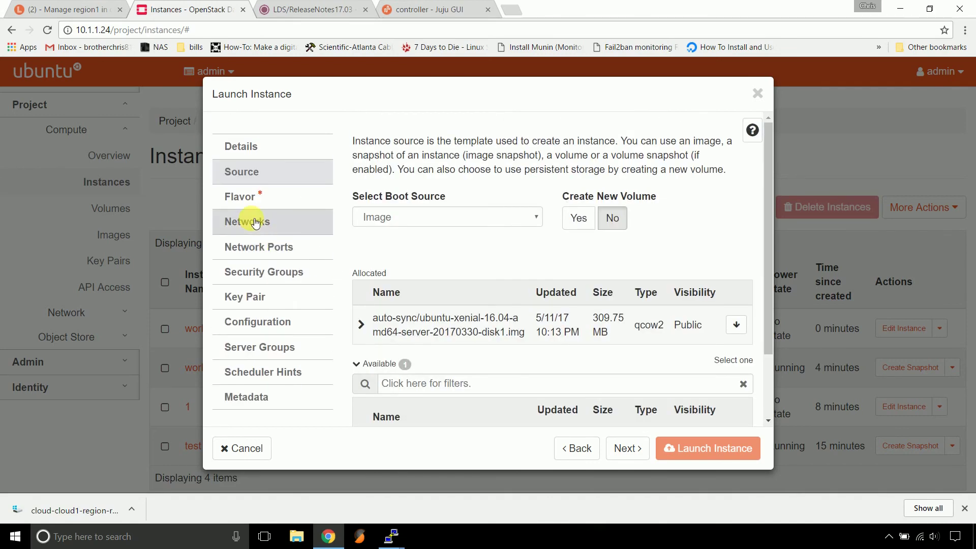
{"action": "left_click", "coordinate": [249, 197]}
{"action": "scroll", "coordinate": [695, 340], "scroll_direction": "down", "scroll_amount": 4}
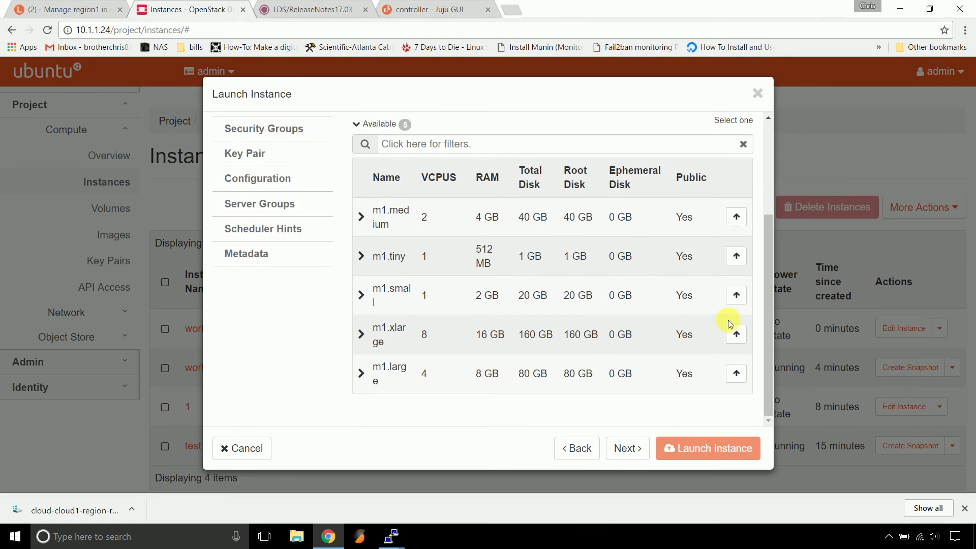
{"action": "left_click", "coordinate": [737, 294]}
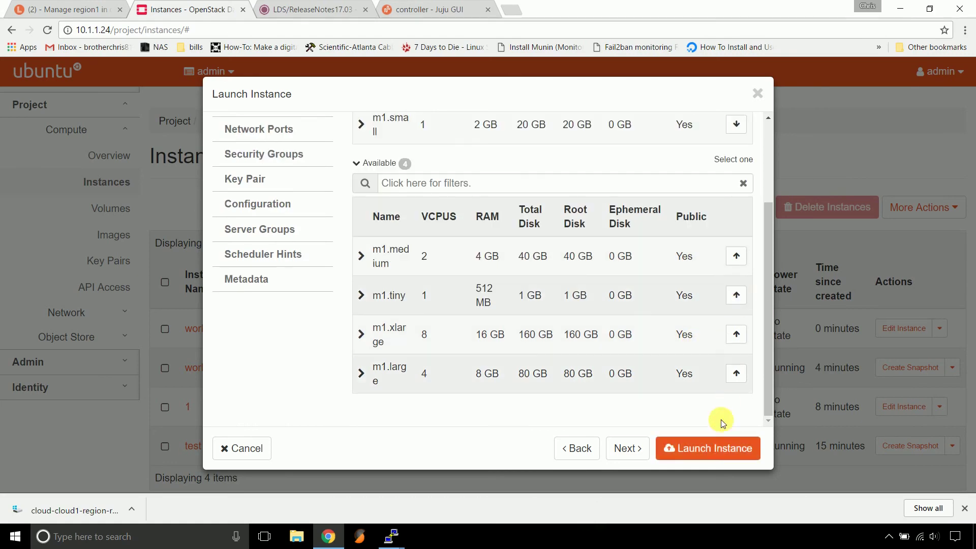
{"action": "left_click", "coordinate": [700, 437]}
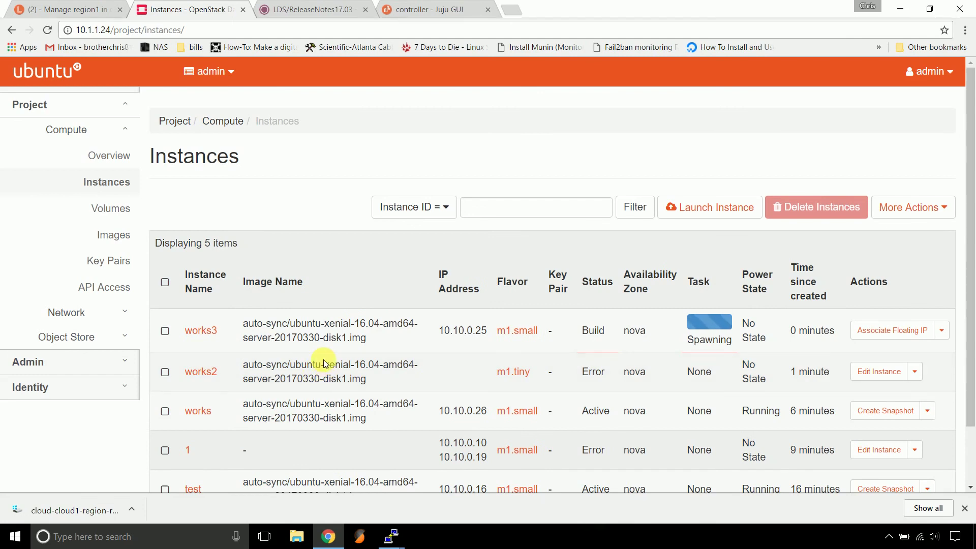
Open works3's Console tab and scroll down to its live VNC boot log
{"action": "left_click", "coordinate": [201, 330]}
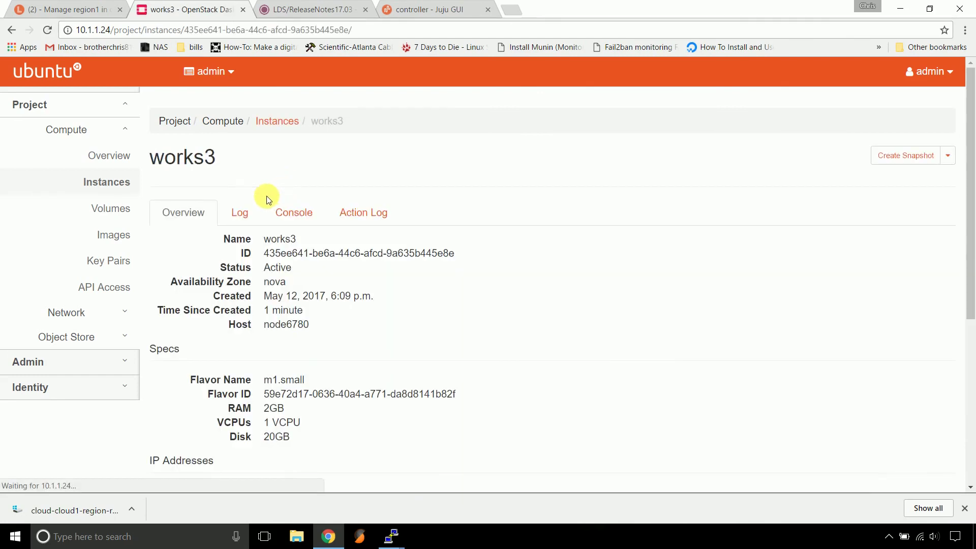
{"action": "left_click", "coordinate": [291, 210]}
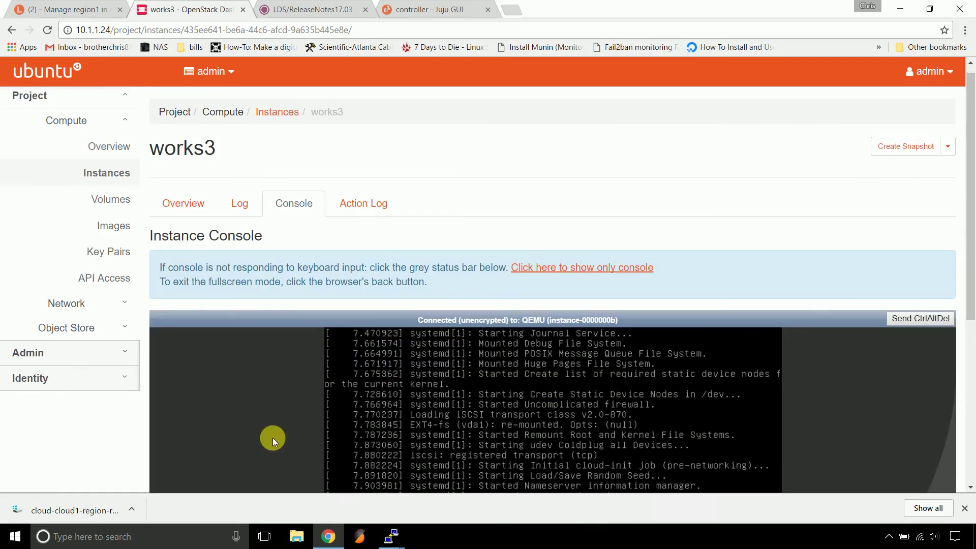
{"action": "scroll", "coordinate": [272, 437], "scroll_direction": "down", "scroll_amount": 2}
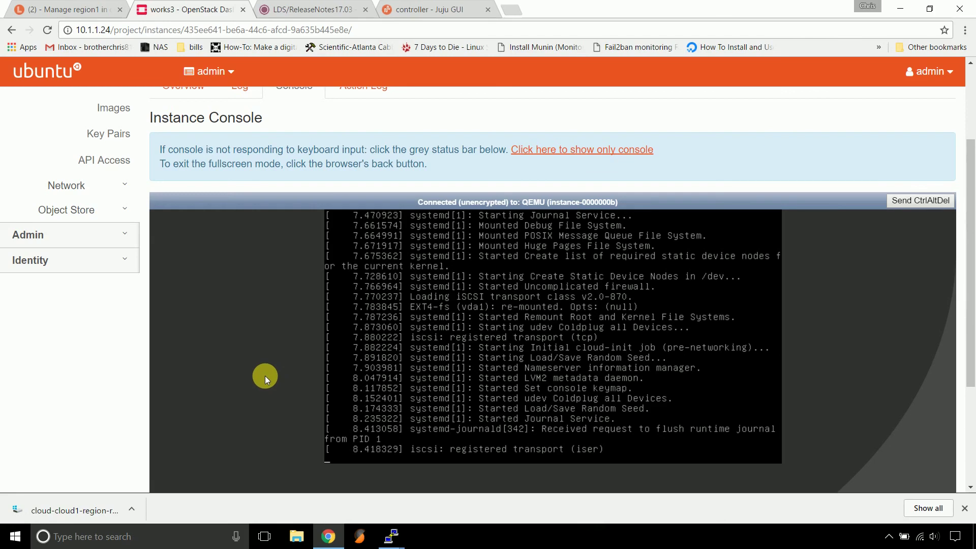